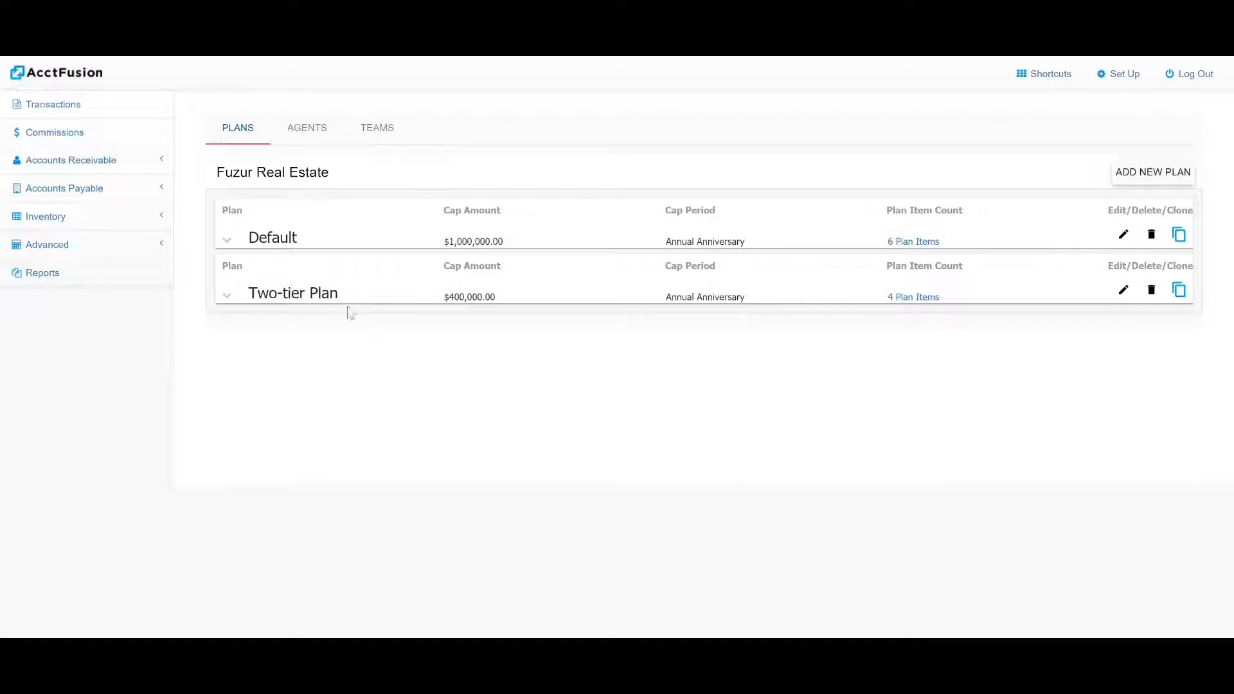
Review the plan items of the Two-tier Plan
left_click(233, 297)
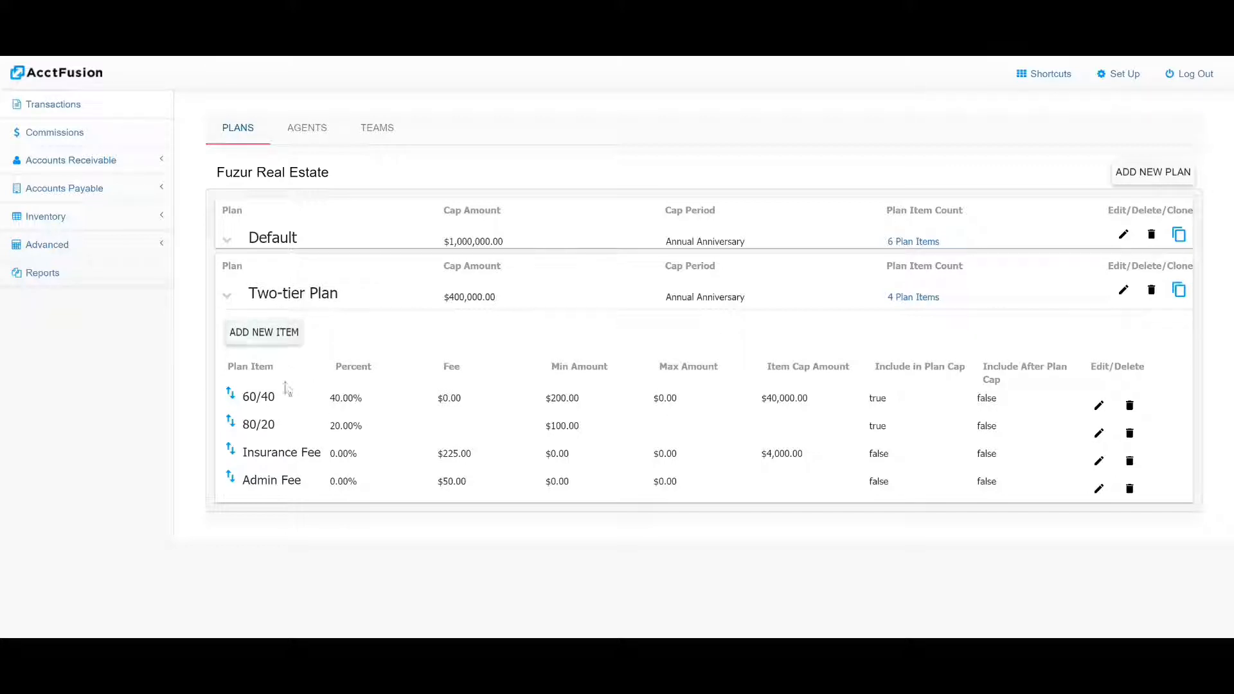
left_click(229, 297)
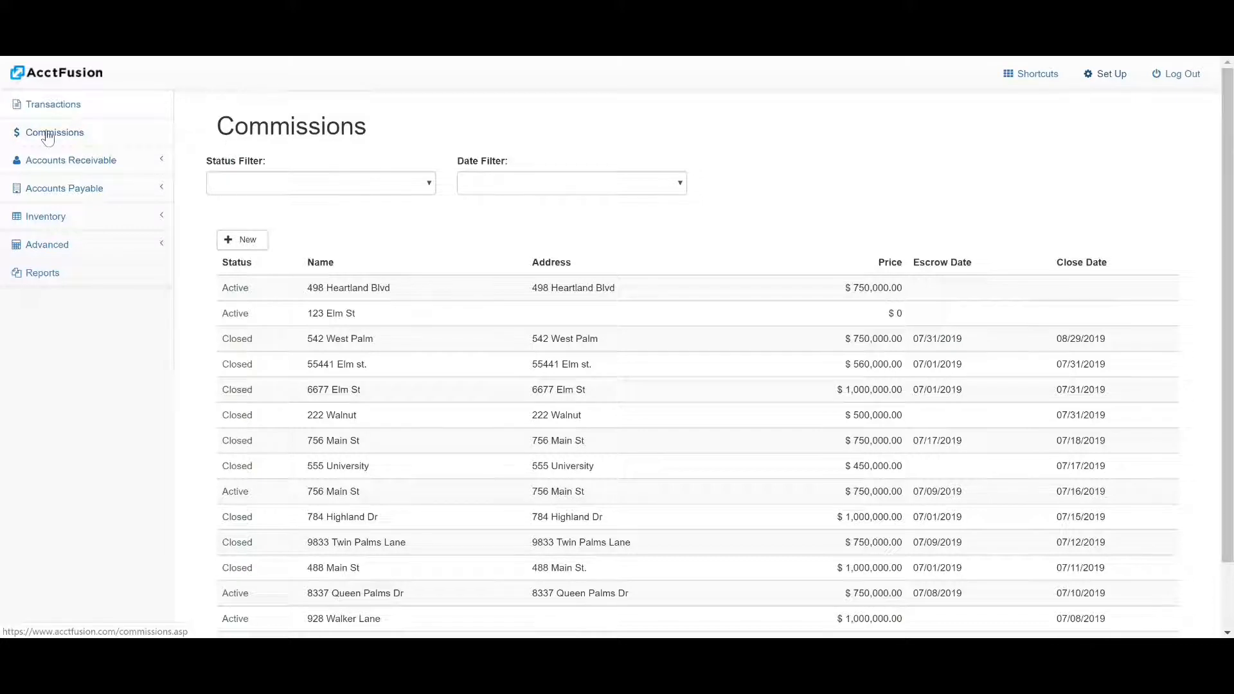
Create a new commission, using the property's street address as its name
left_click(240, 239)
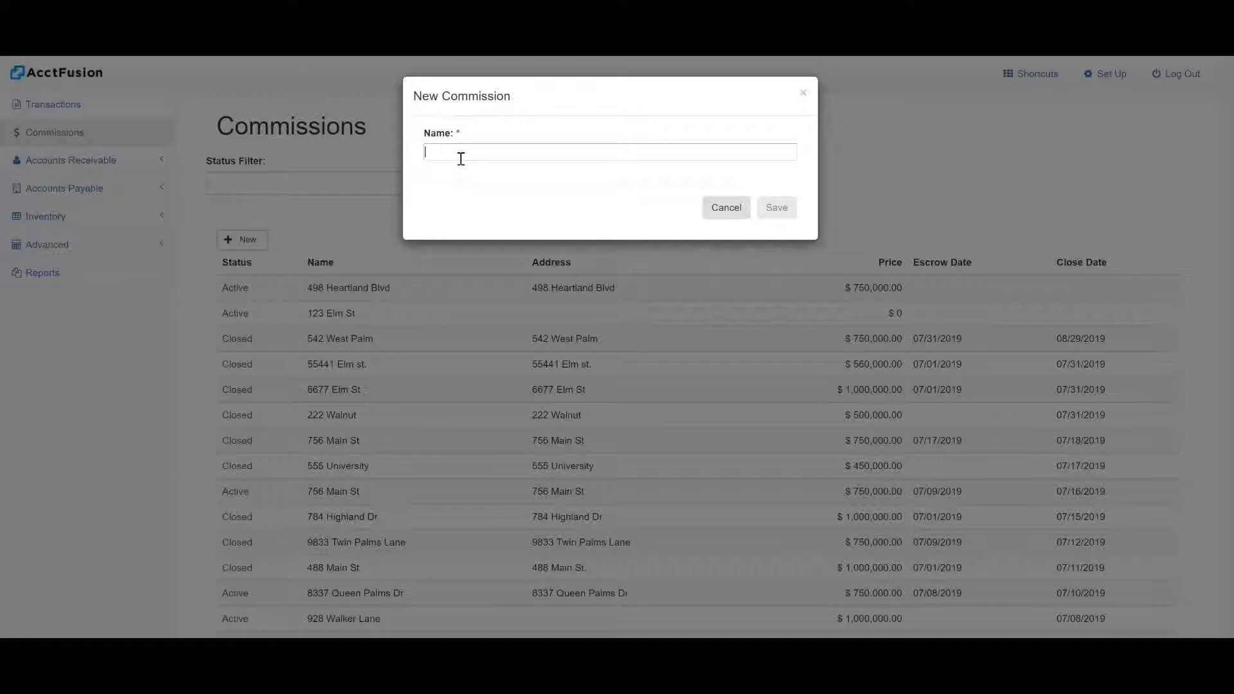
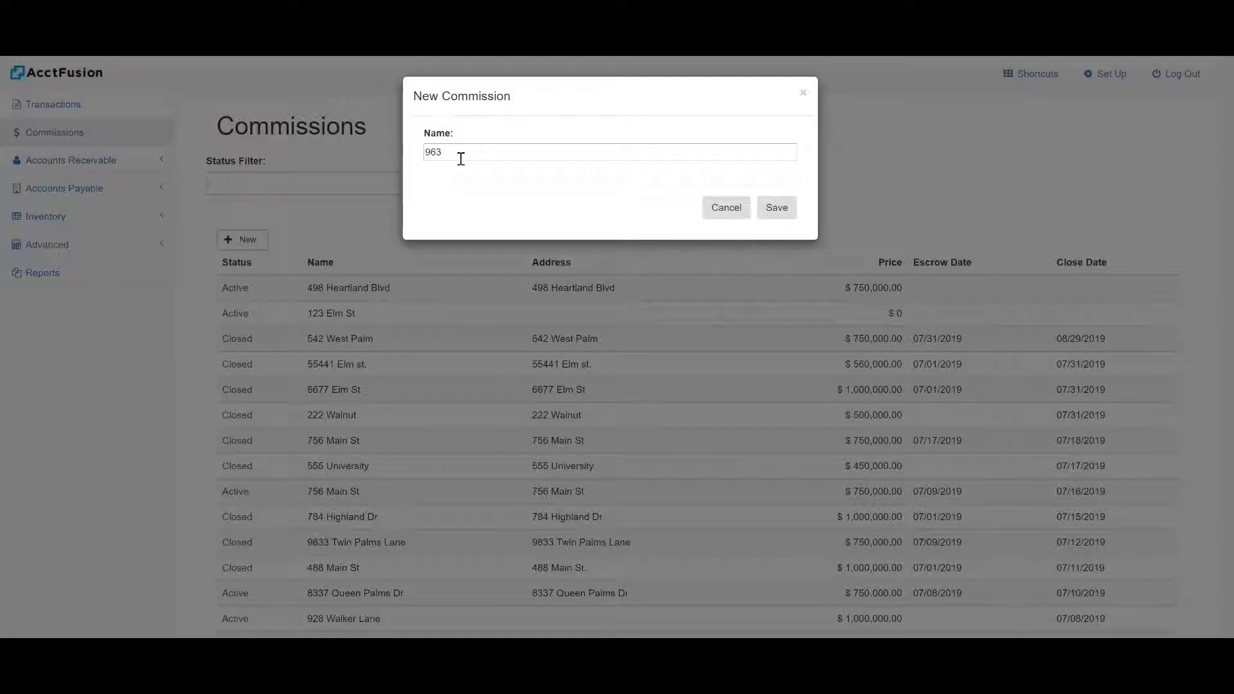
left_click(769, 211)
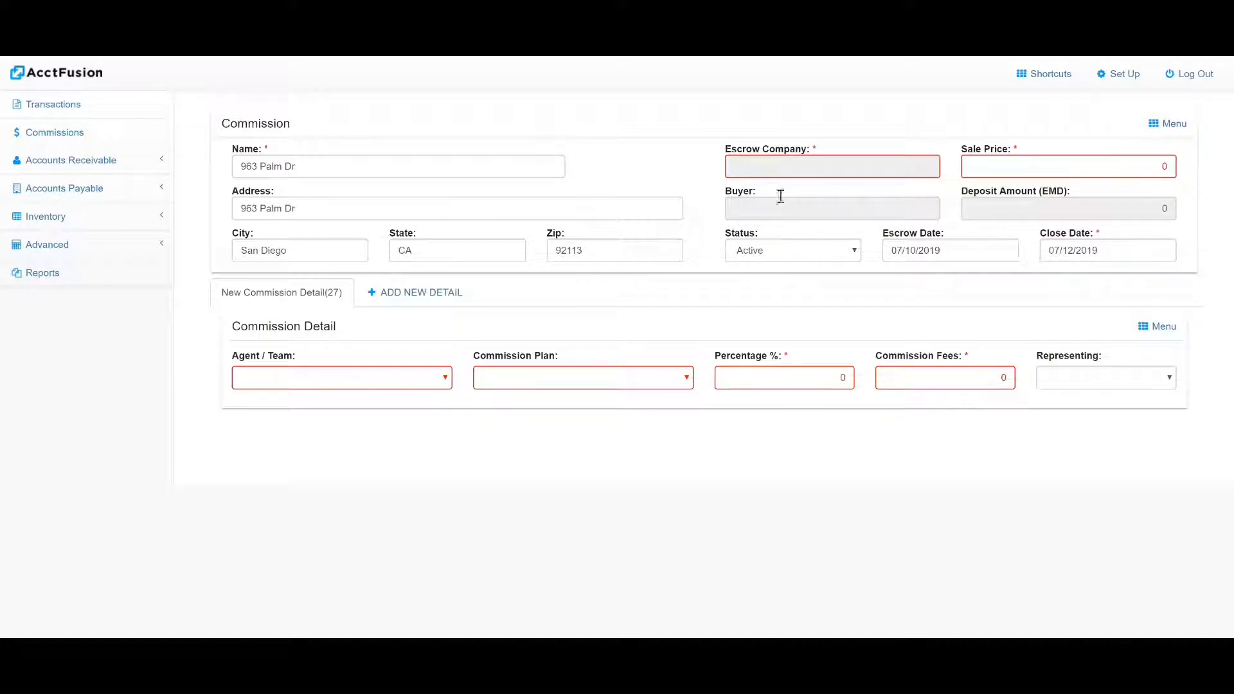
Fill in the commission header with First American Title as escrow company, a sale price of 500,000 and the buyer's customer record
left_click(731, 166)
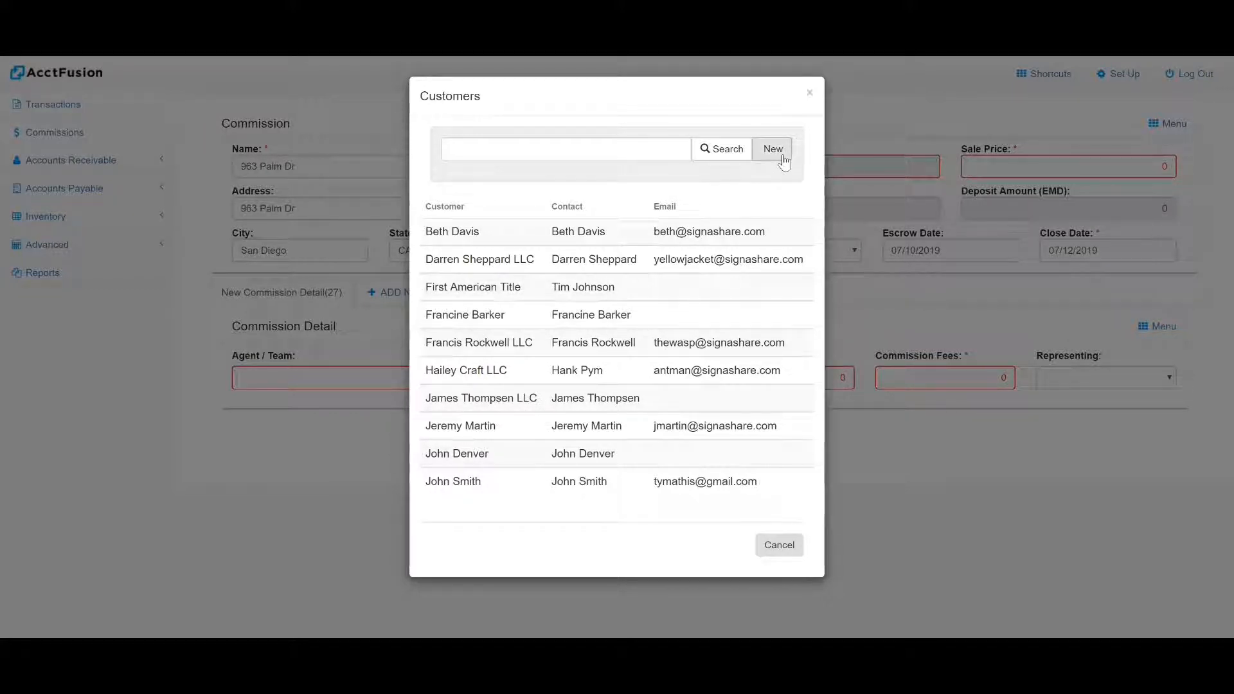
left_click(477, 294)
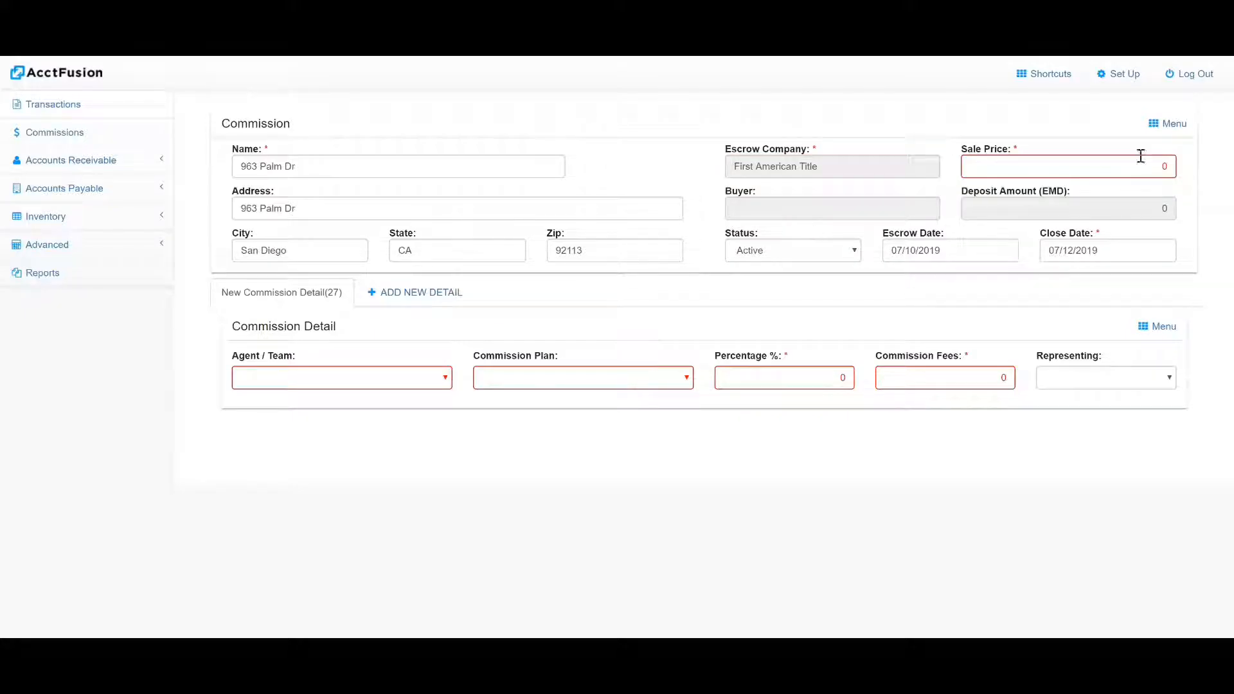
left_click(1142, 160)
type("500000")
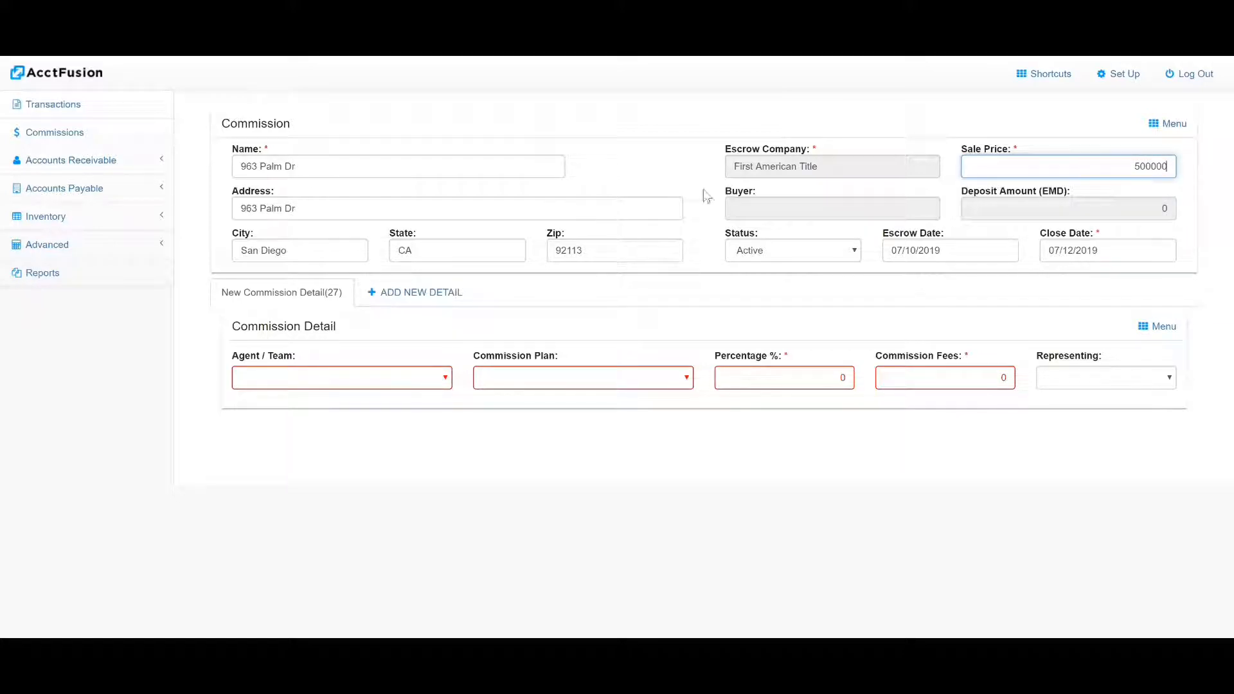
left_click(749, 209)
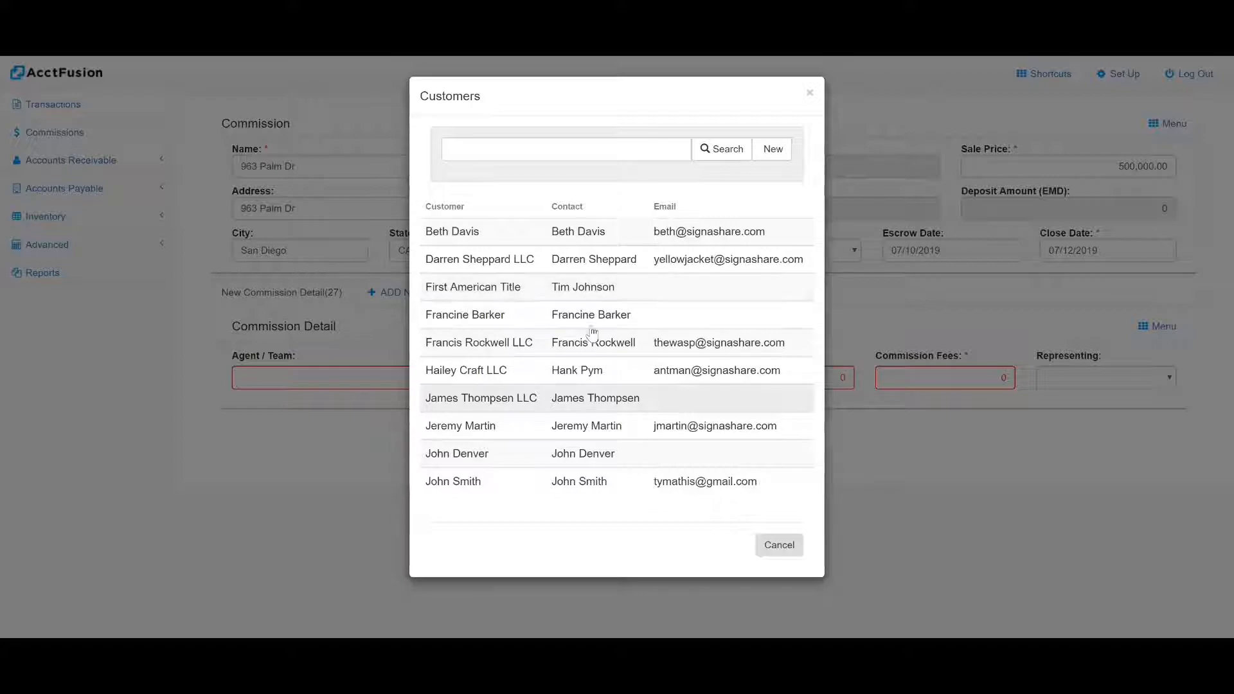
left_click(476, 429)
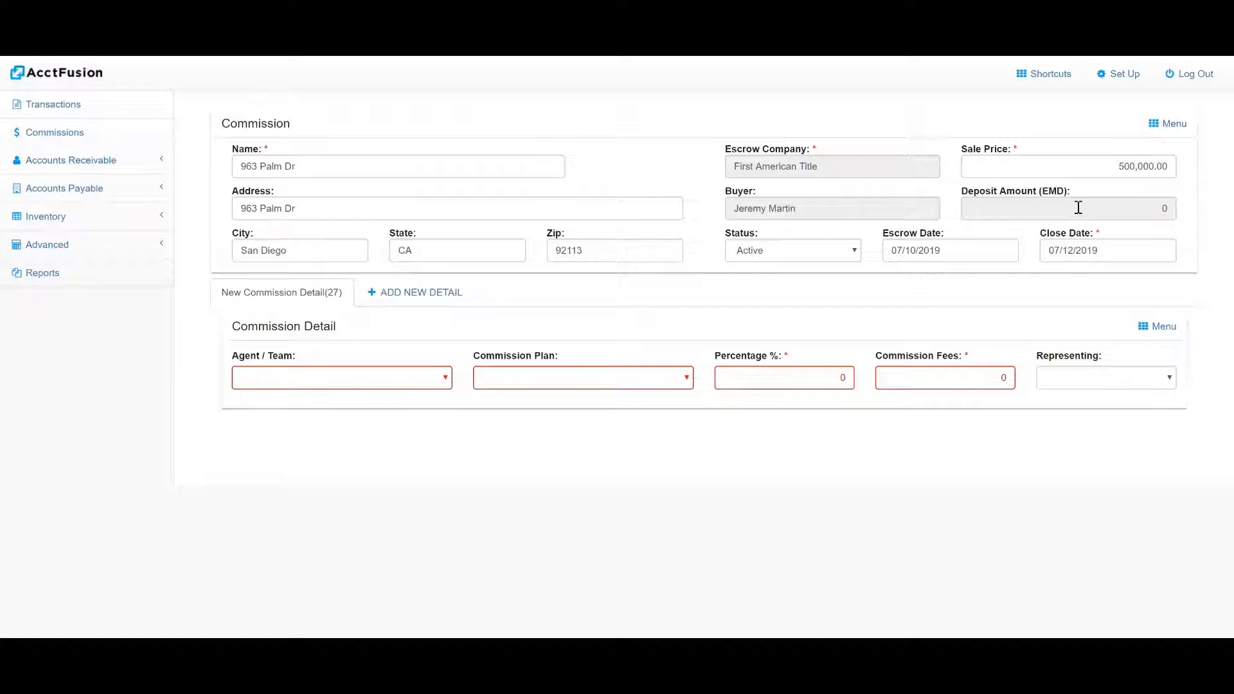
Record the buyer's EMD deposit as a Check payment of 1000 with reference number 10022, and save it
left_click(1114, 206)
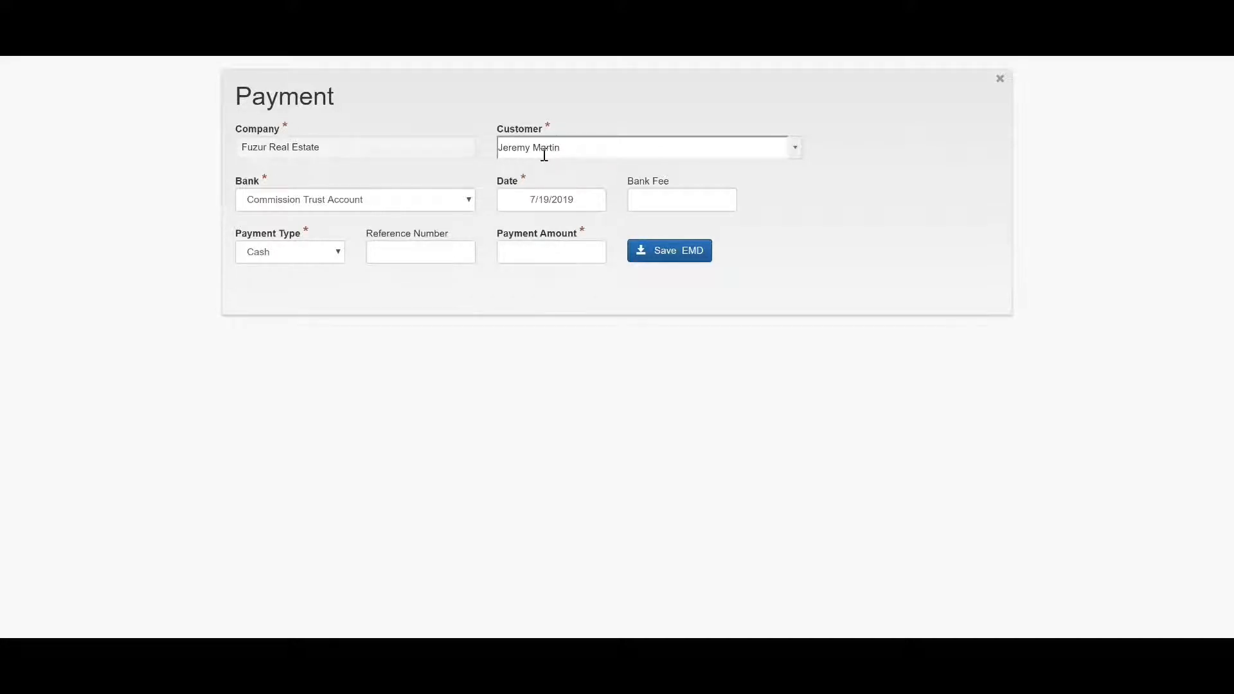
left_click(420, 255)
left_click(306, 253)
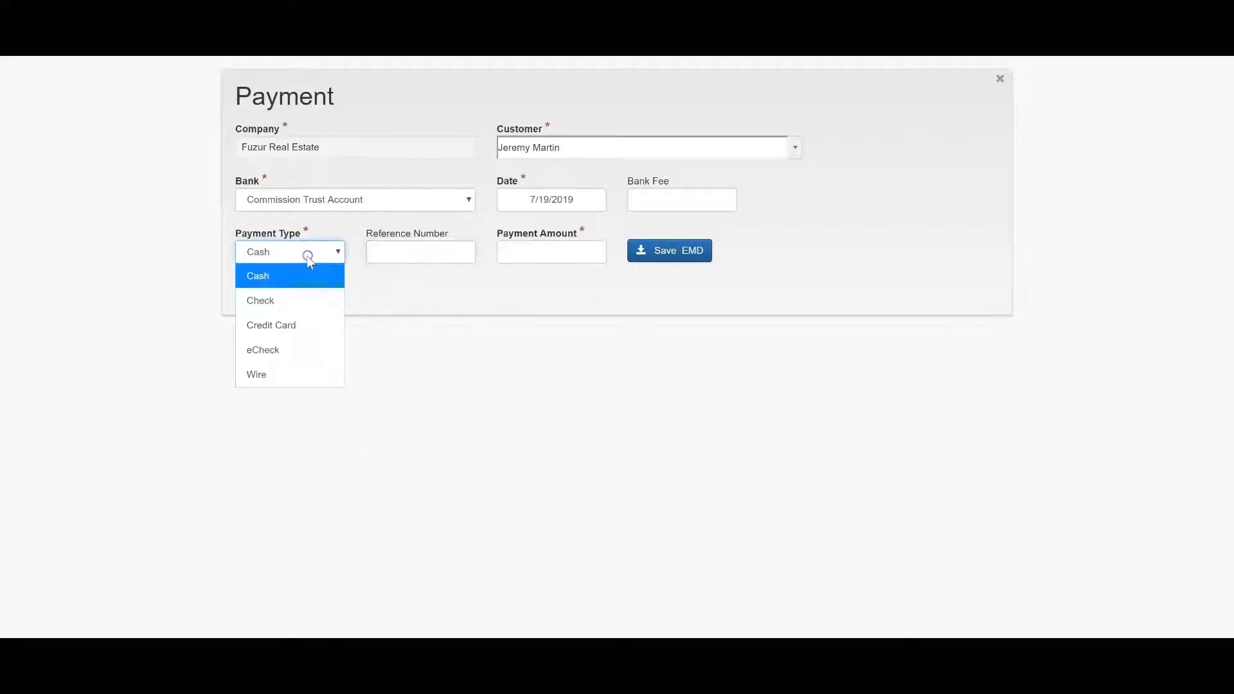
left_click(276, 300)
left_click(398, 255)
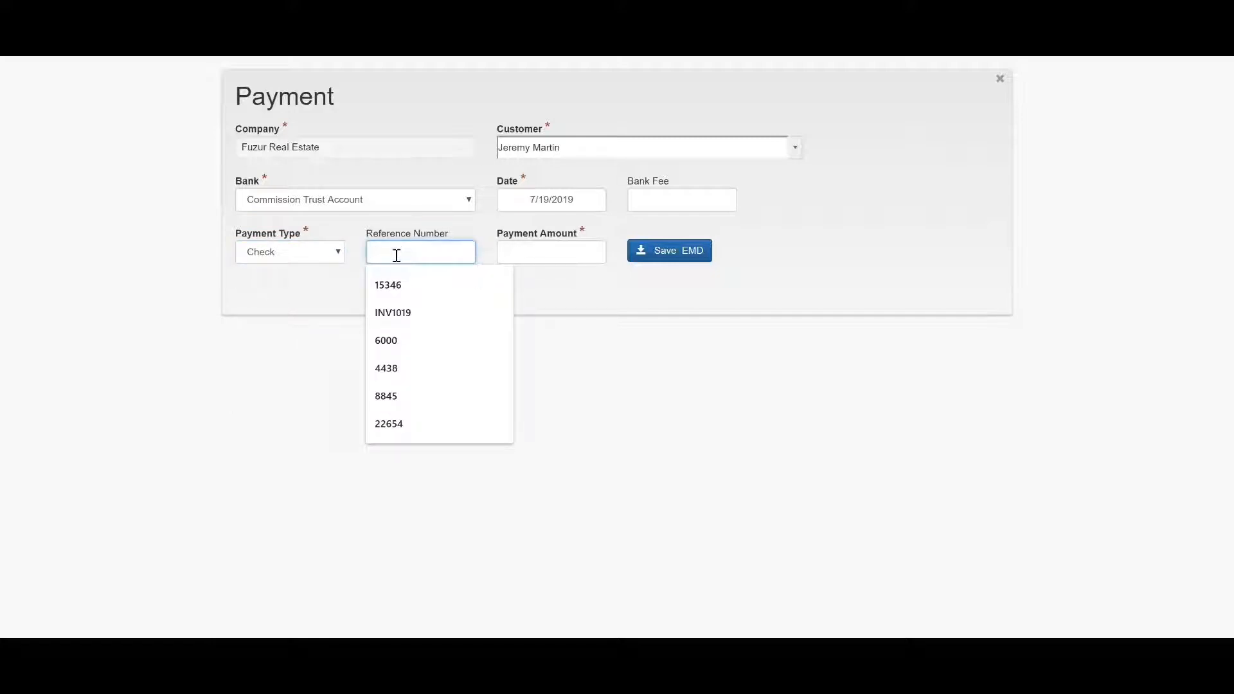
type("10022")
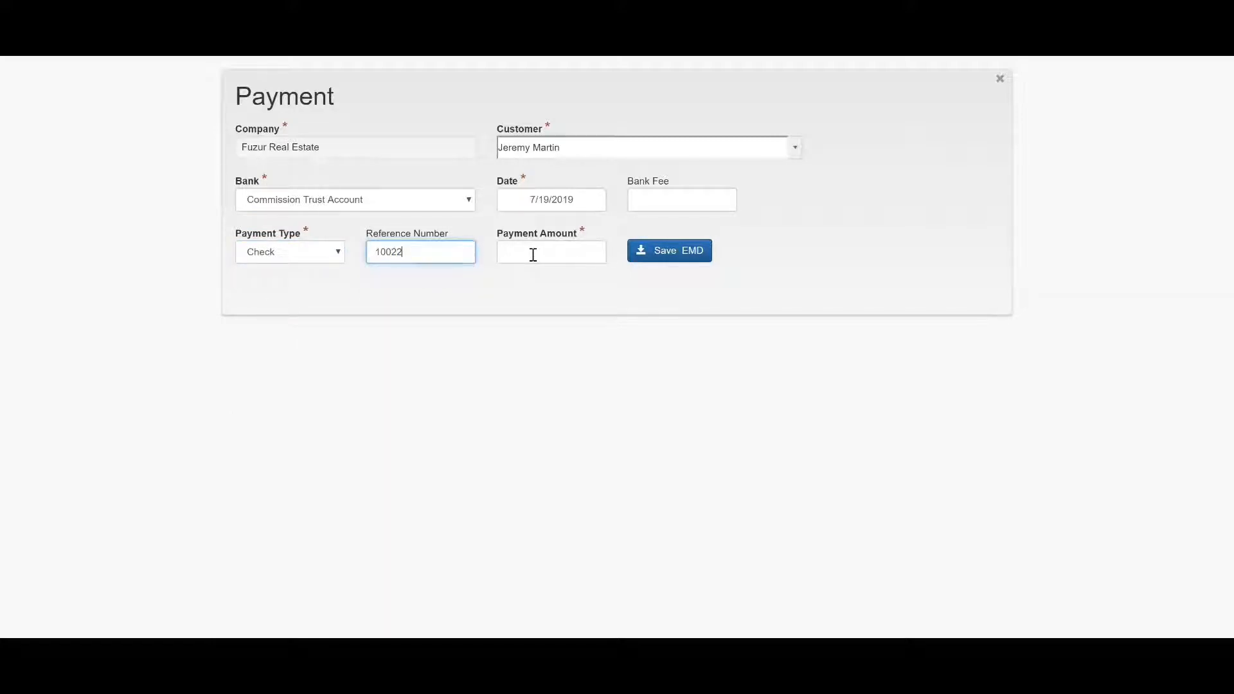
left_click(533, 255)
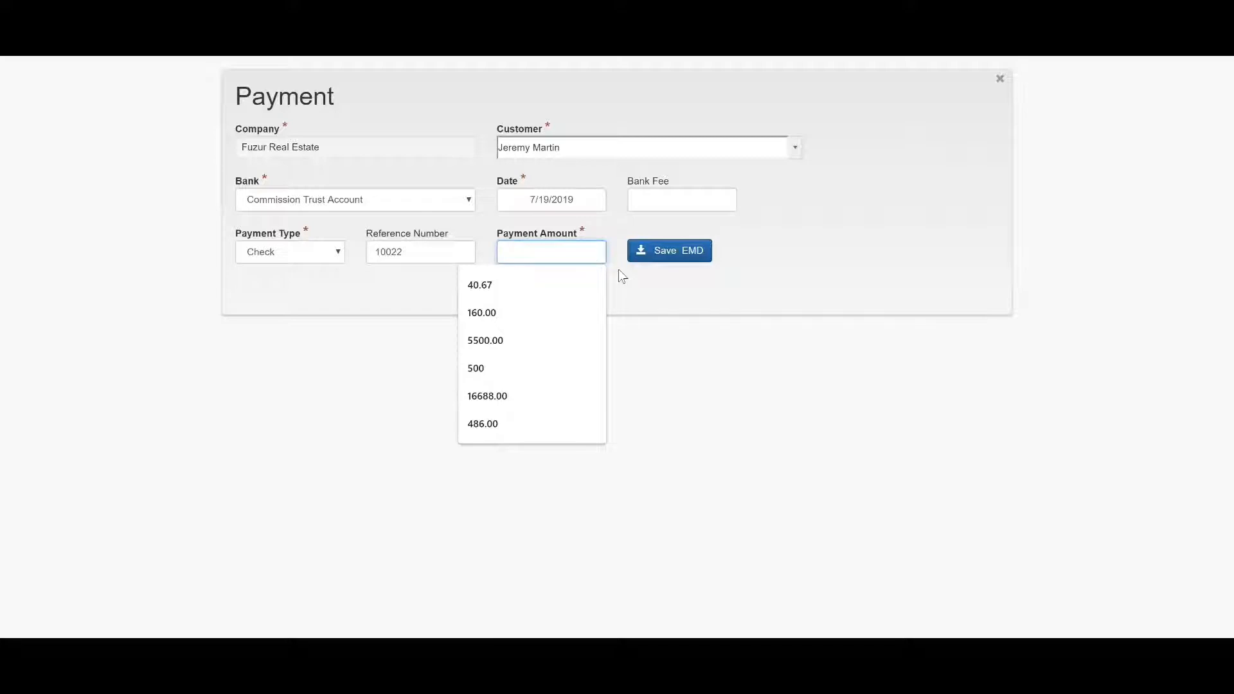
type("1000")
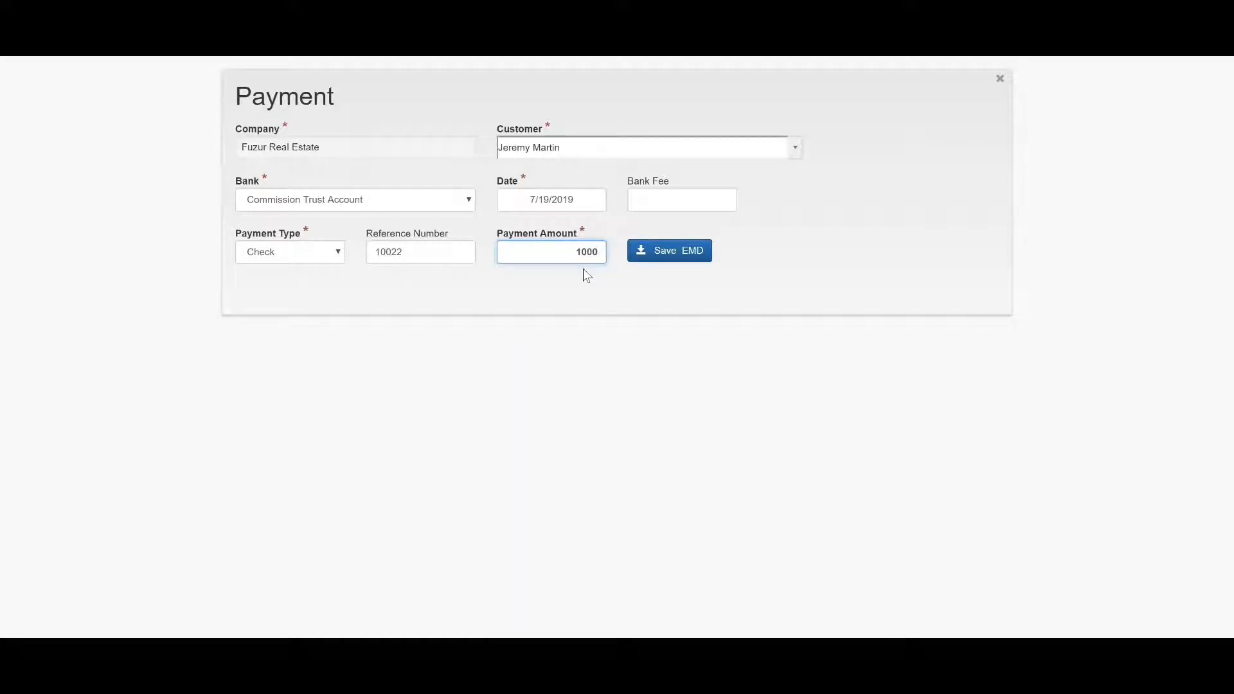
left_click(685, 257)
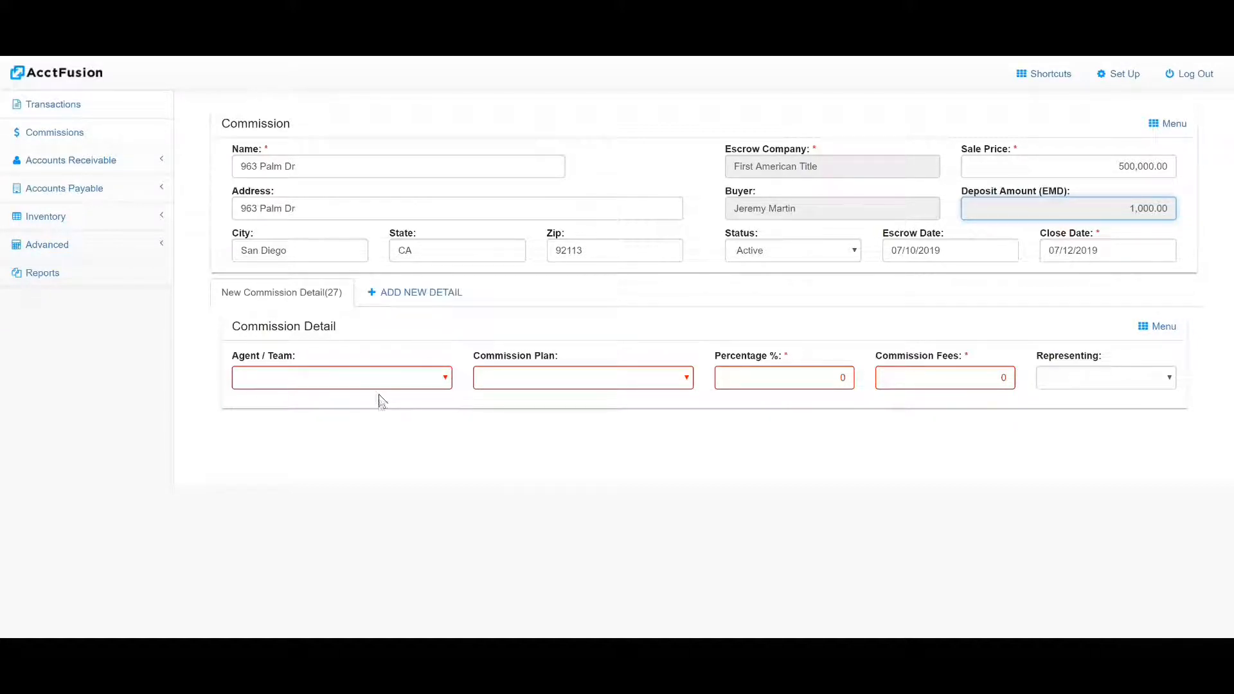
Assign the agent to the commission detail with the Two-tier Plan as the commission plan
left_click(368, 378)
left_click(333, 283)
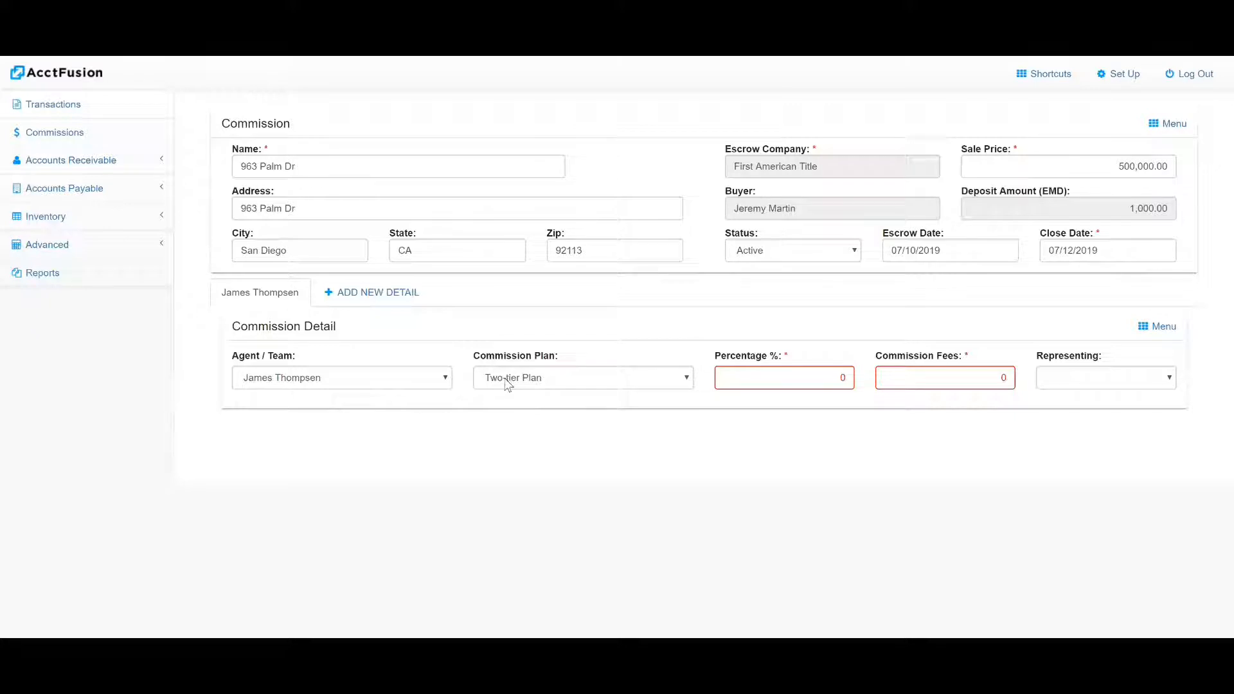
left_click(643, 379)
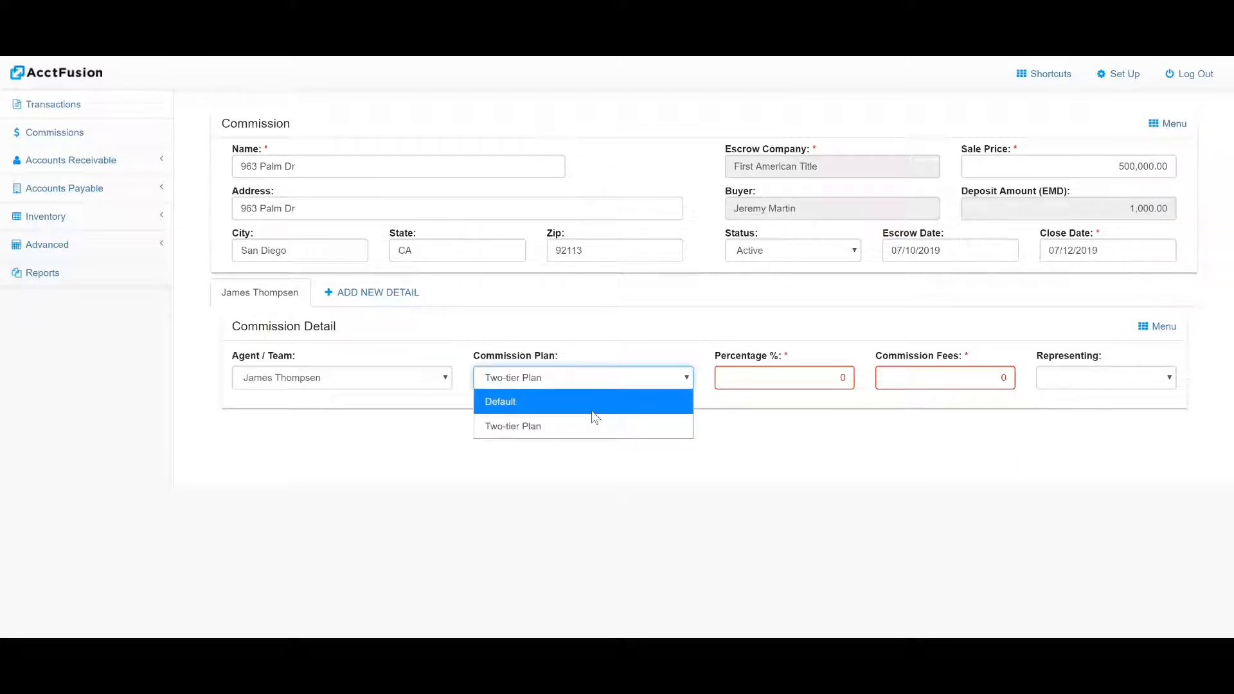
left_click(623, 355)
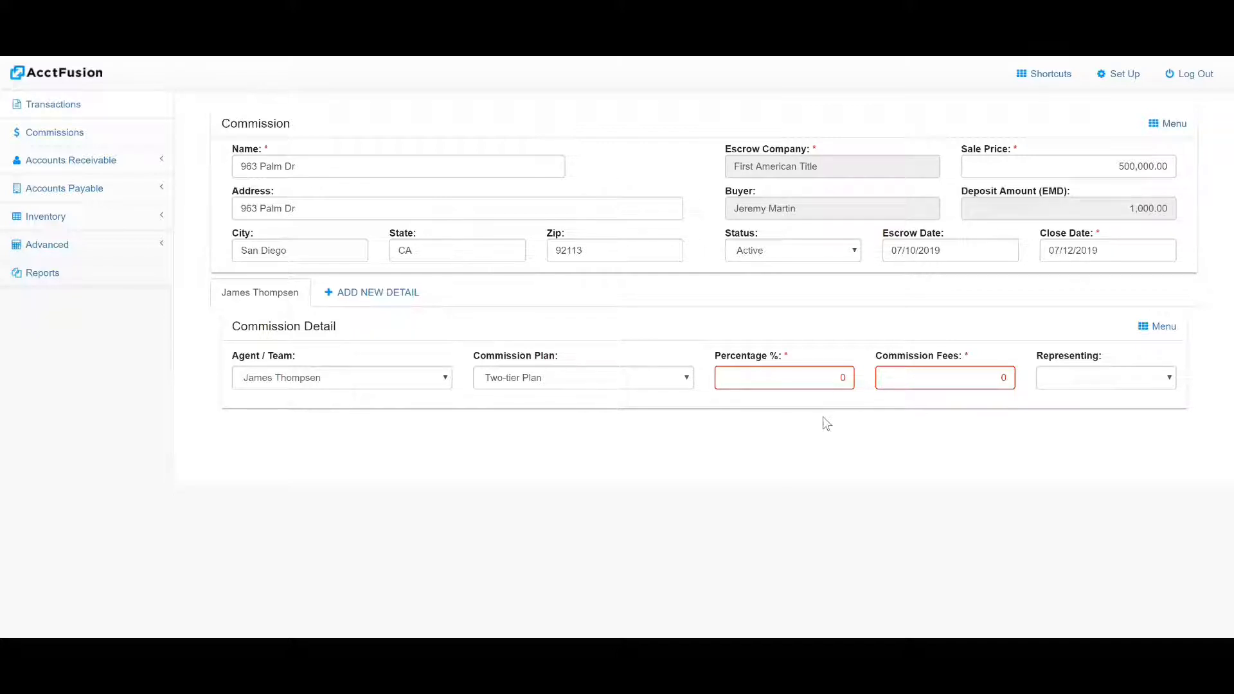
Set the commission detail's percentage to 3 and its representing side to Listing
left_click(826, 380)
type("3")
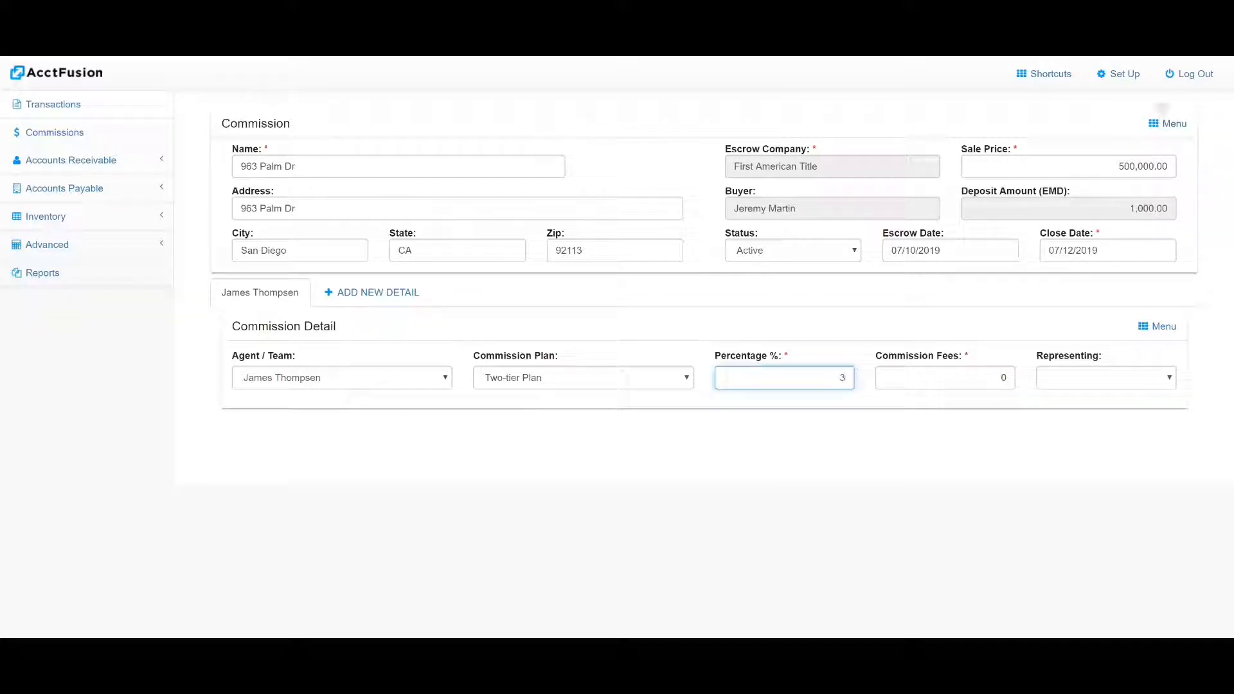
left_click(1091, 373)
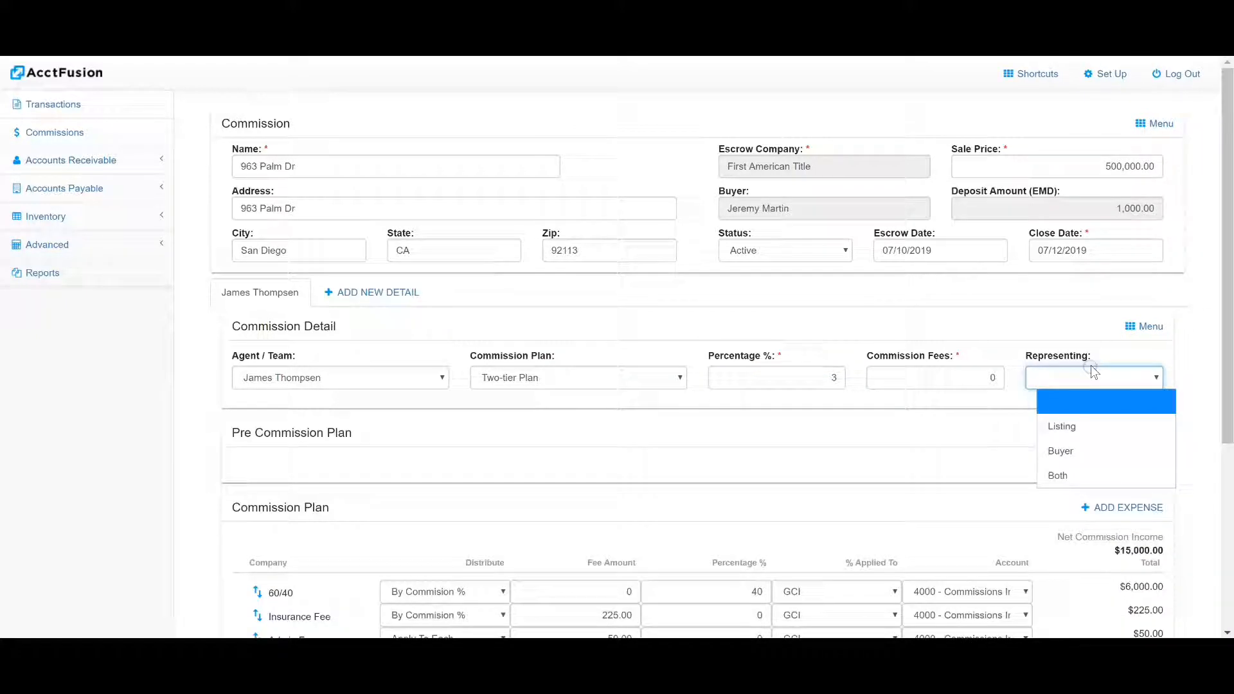
left_click(1077, 426)
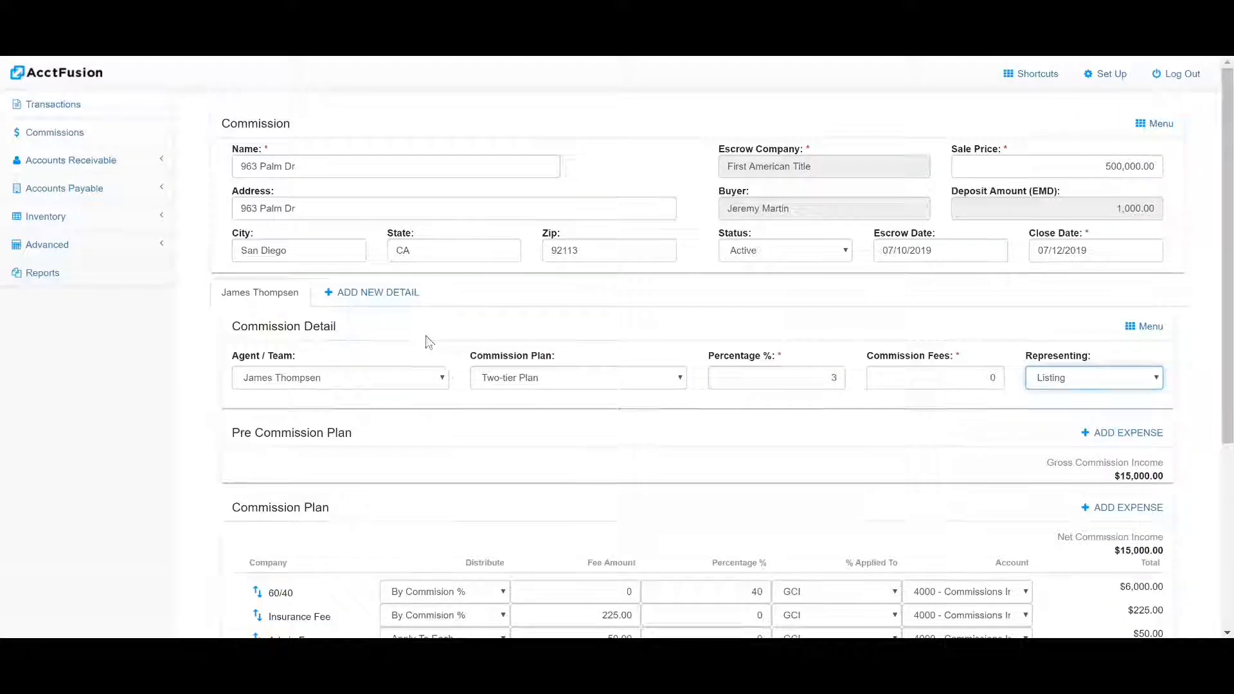
Review the commission plan breakdown and add a second agent to the agent commission split
scroll(411, 331, "down", 3)
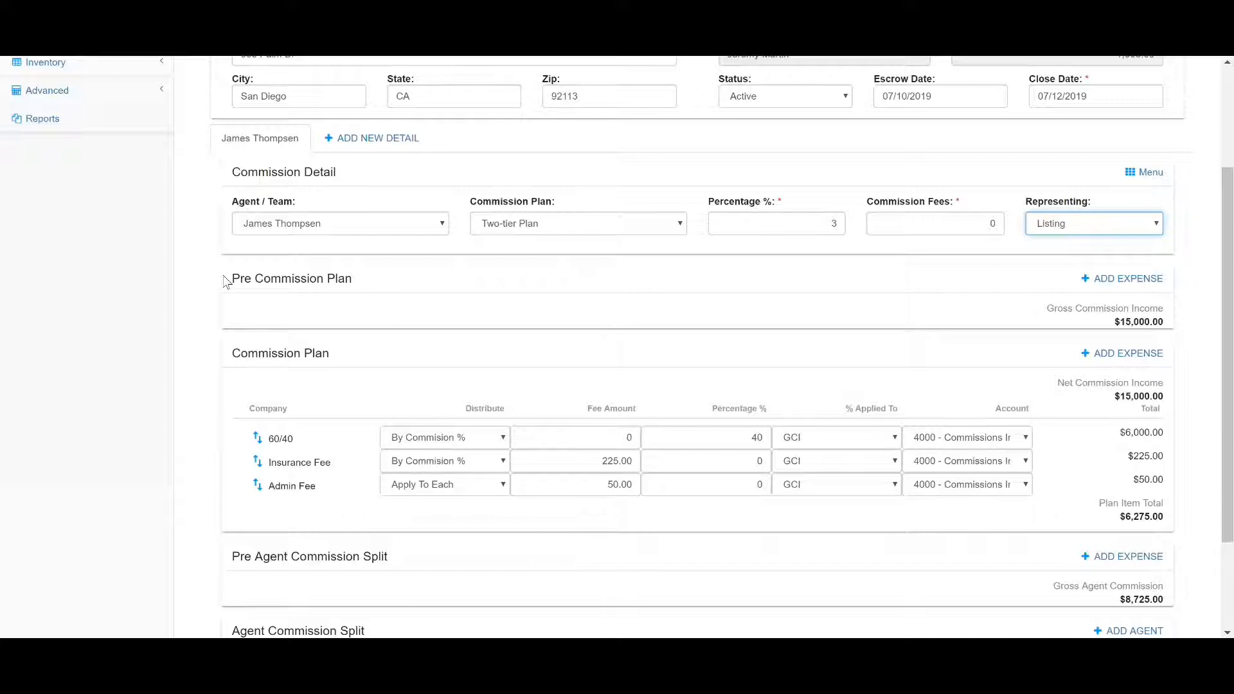
scroll(241, 263, "down", 1)
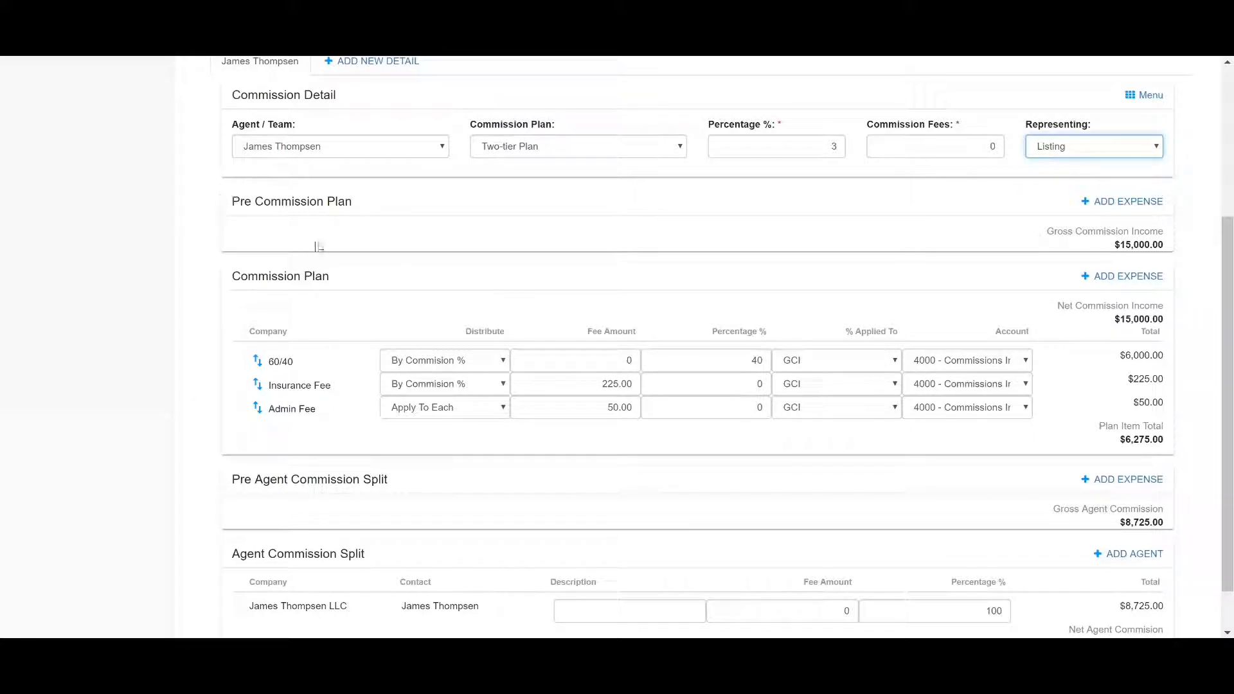
scroll(309, 225, "down", 1)
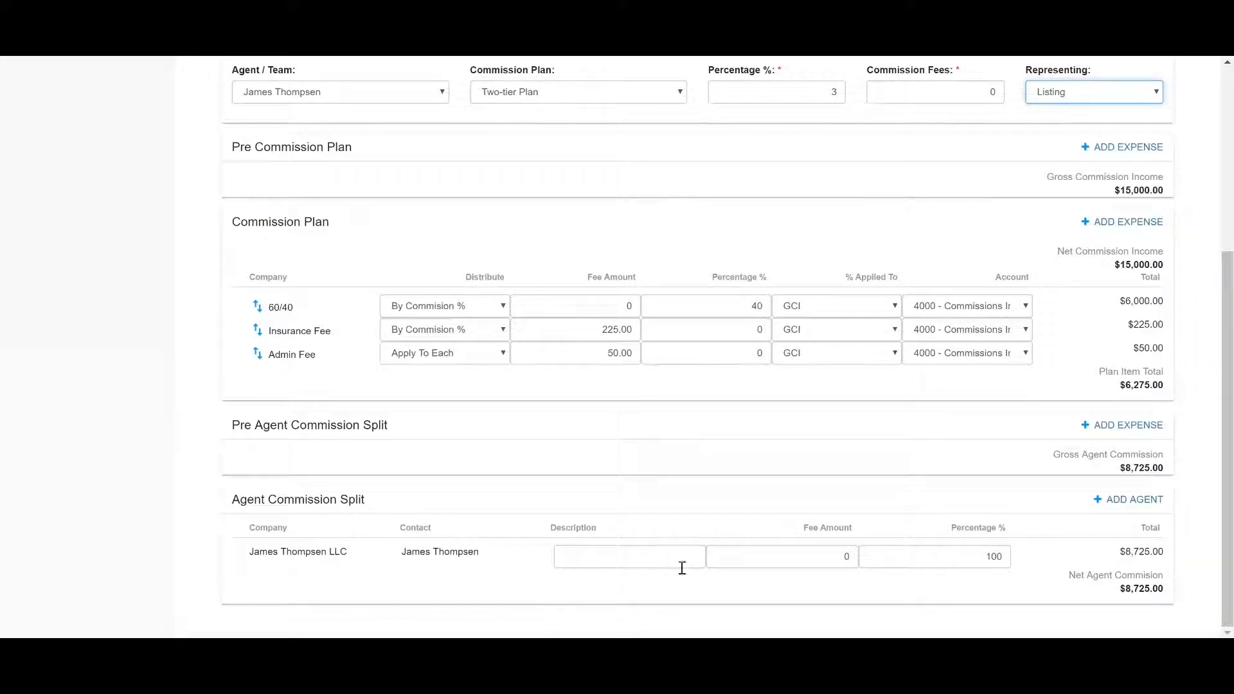
scroll(1022, 565, "up", 1)
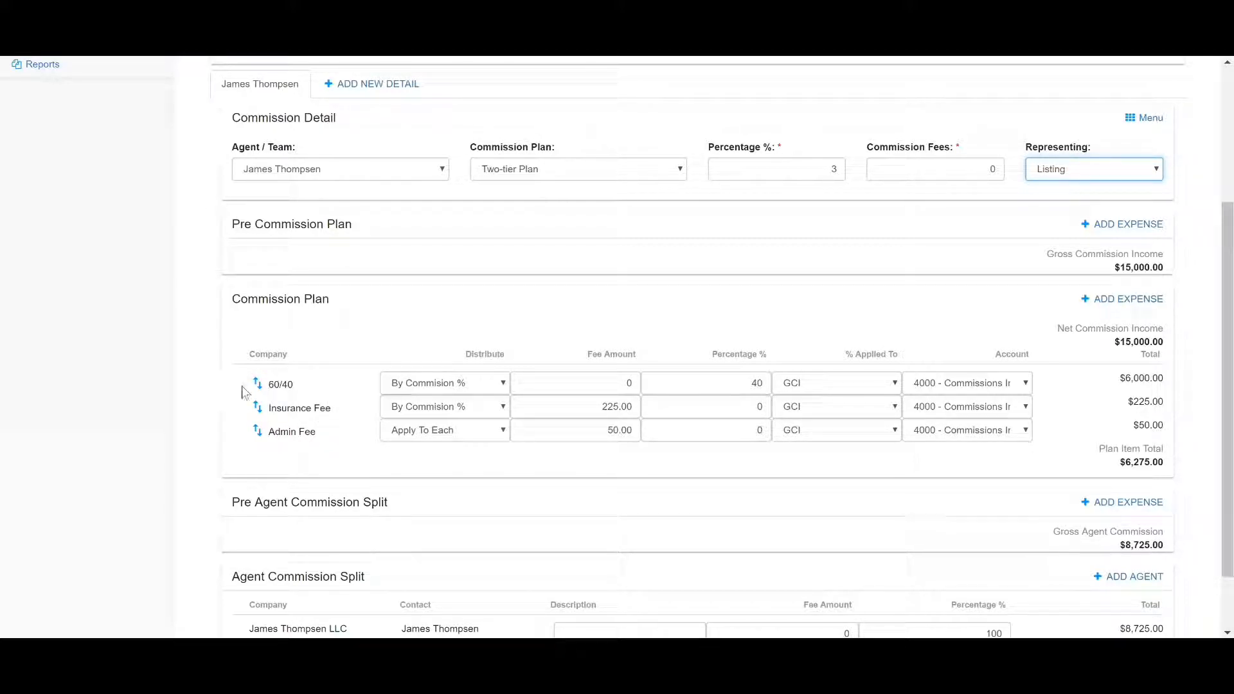
scroll(360, 391, "down", 1)
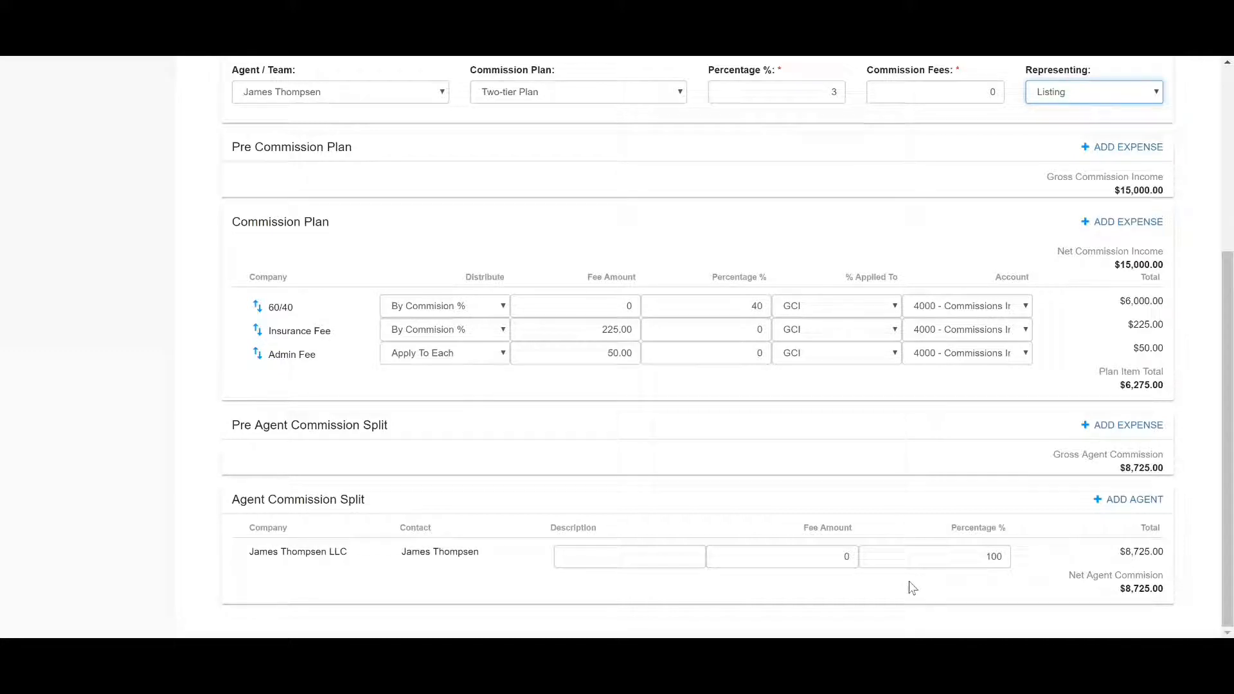
left_click(1140, 498)
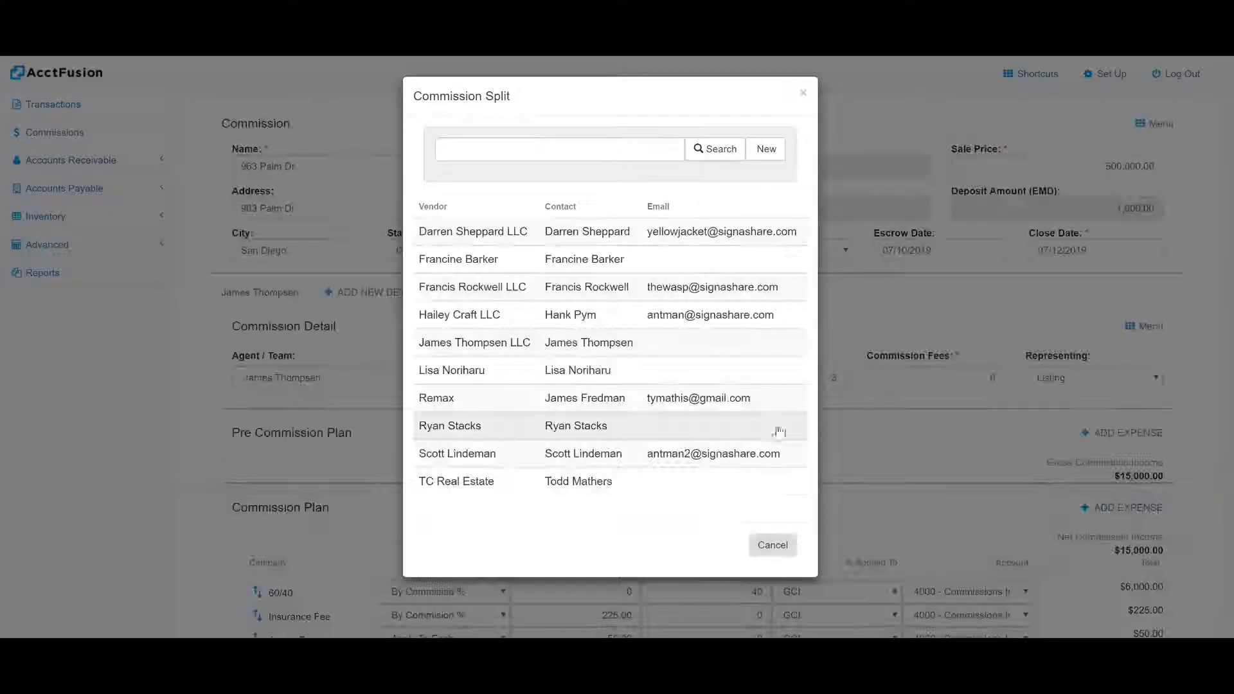
left_click(503, 369)
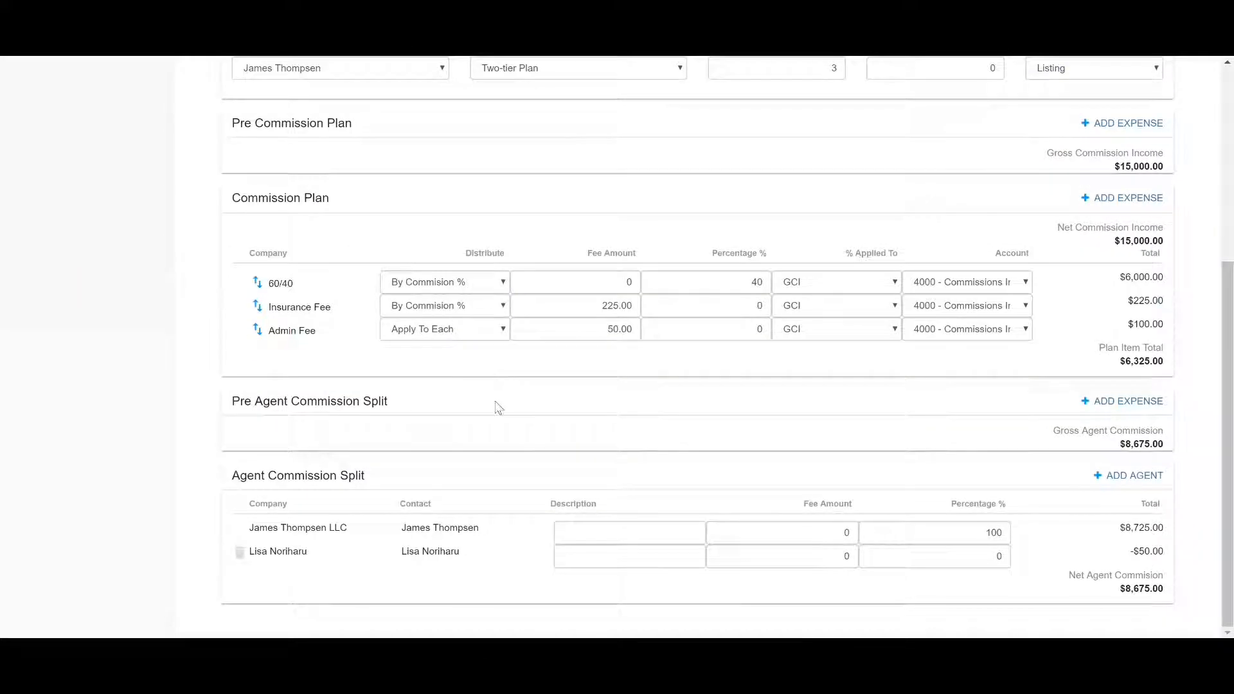
Give the second agent in the commission split a 10 percent share and a fee amount of 50
left_click(997, 556)
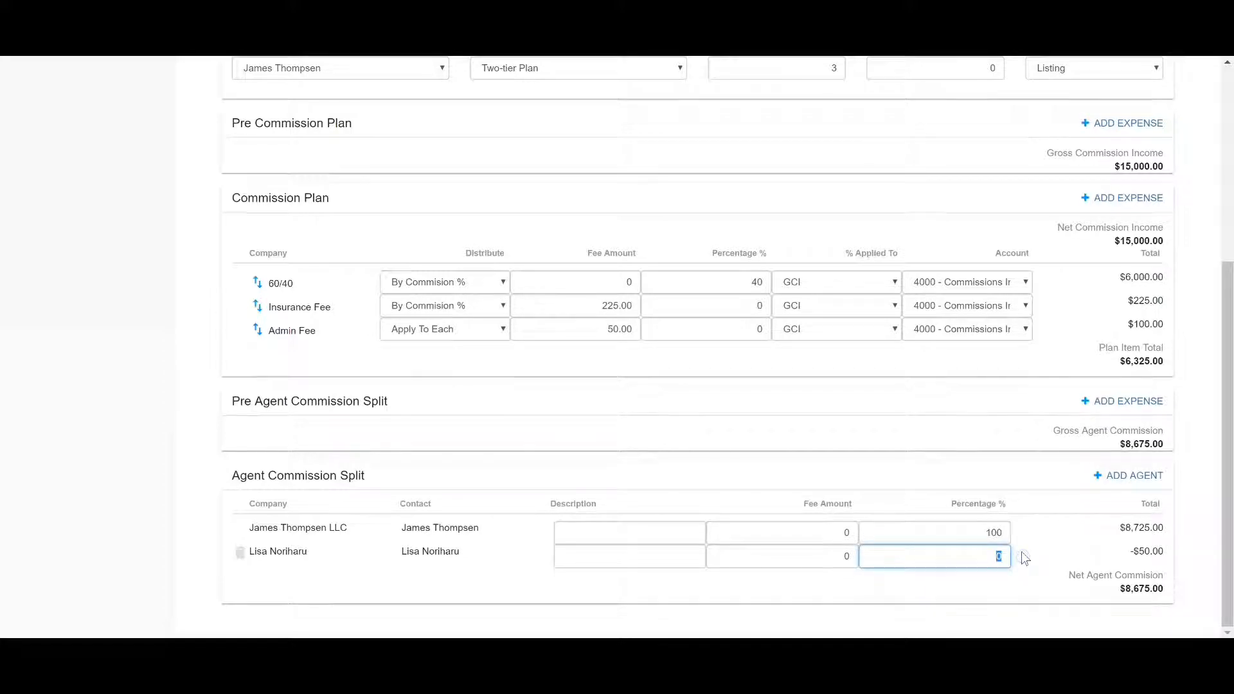
type("10")
left_click(855, 556)
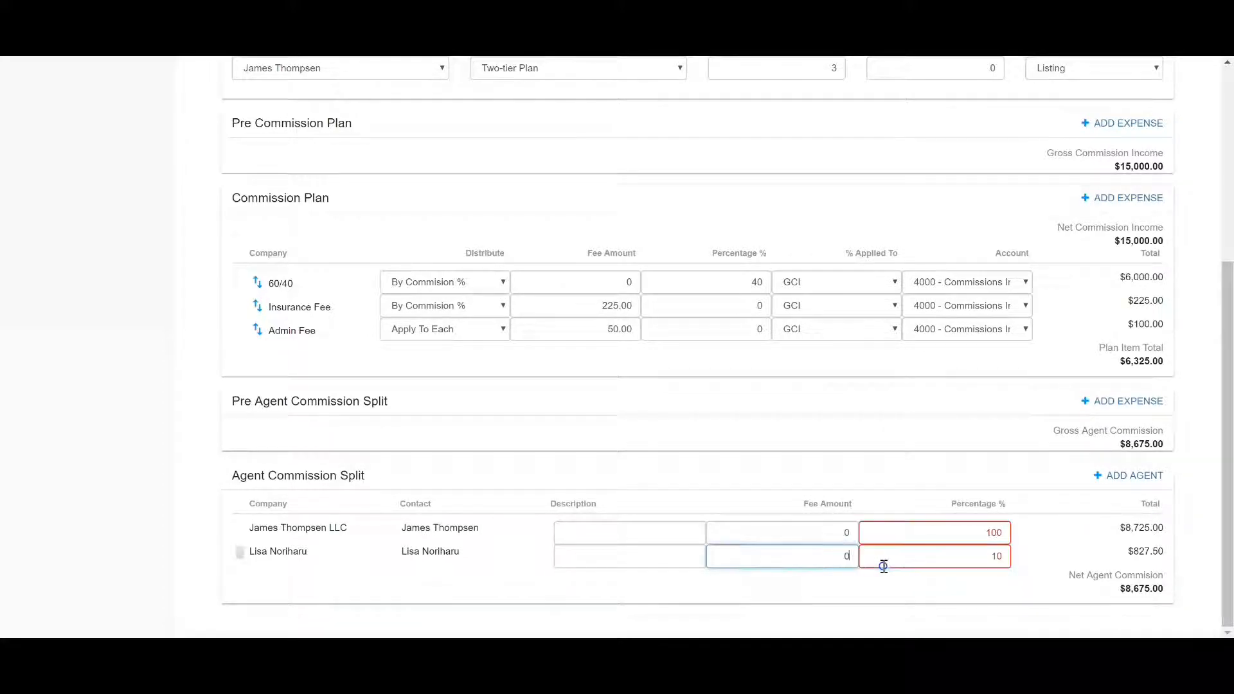
type("50")
left_click(977, 600)
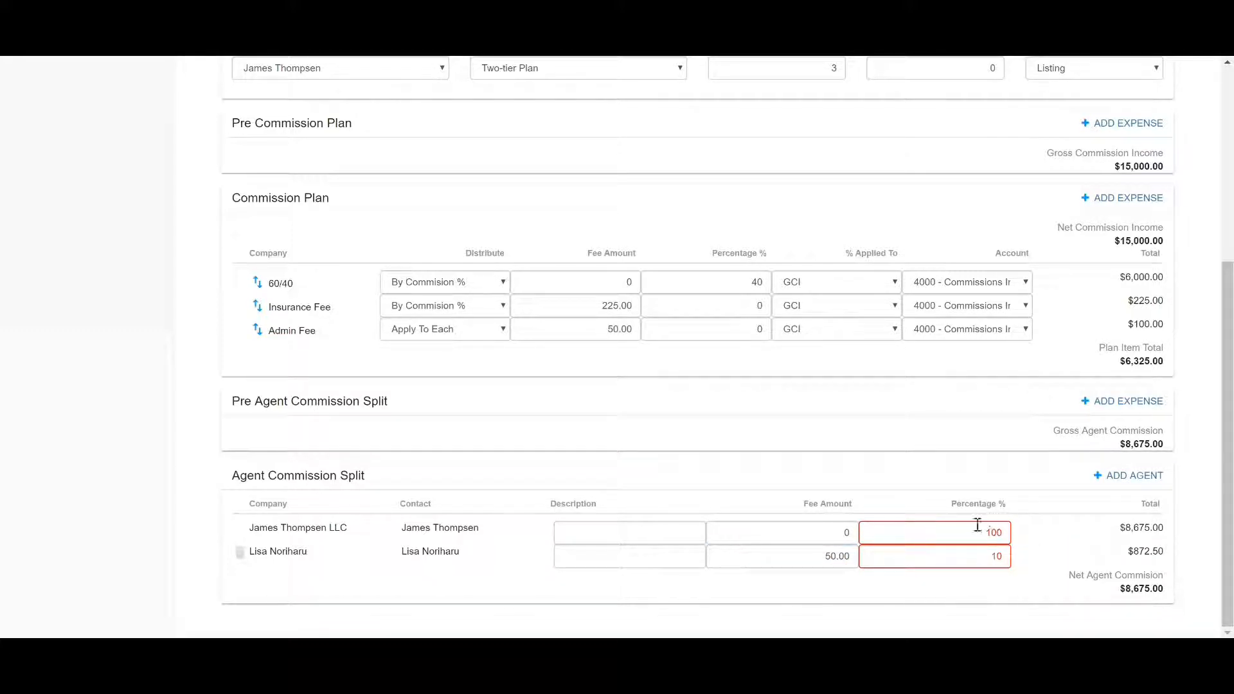
Set the first agent's share in the agent commission split to 90 percent
double_click(972, 534)
type("90")
left_click(1036, 525)
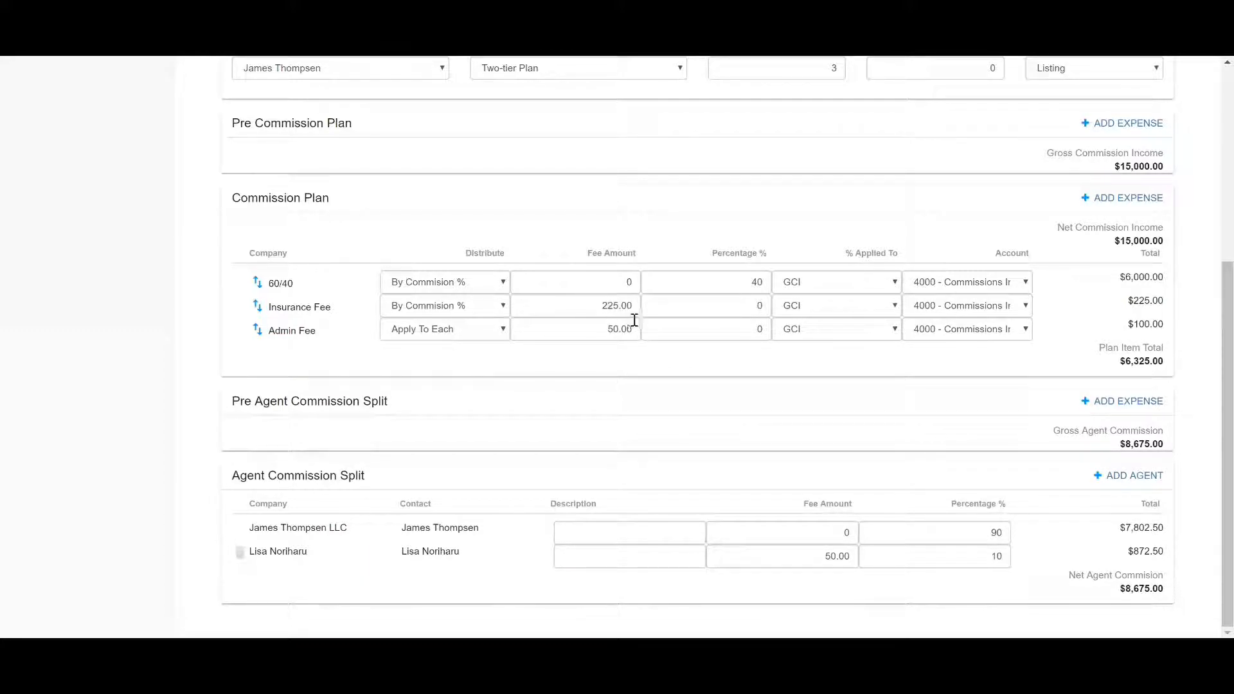
scroll(652, 329, "up", 3)
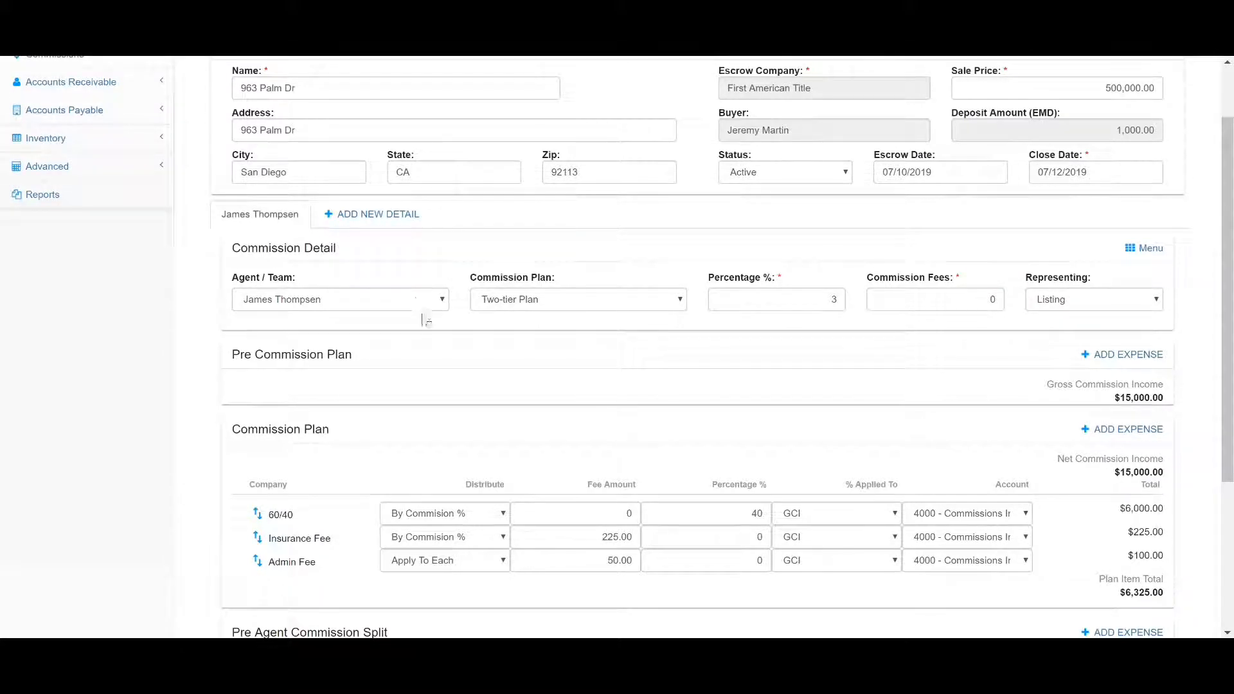
left_click(357, 219)
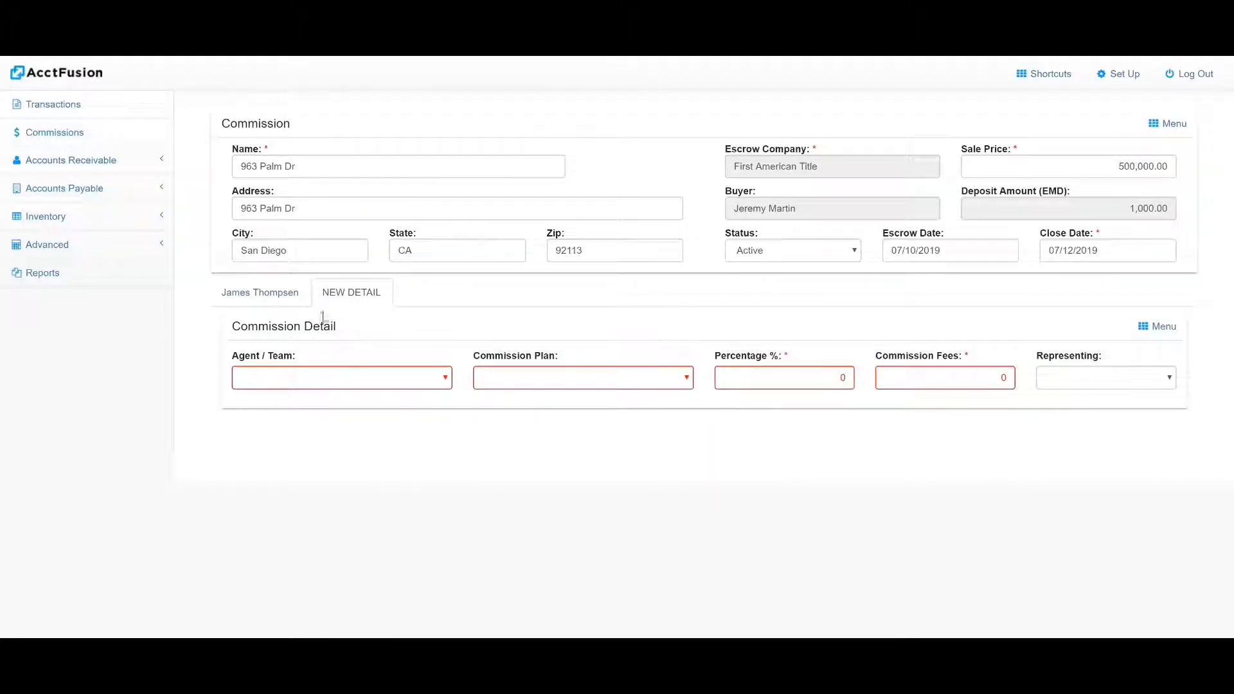
left_click(265, 291)
scroll(265, 292, "down", 5)
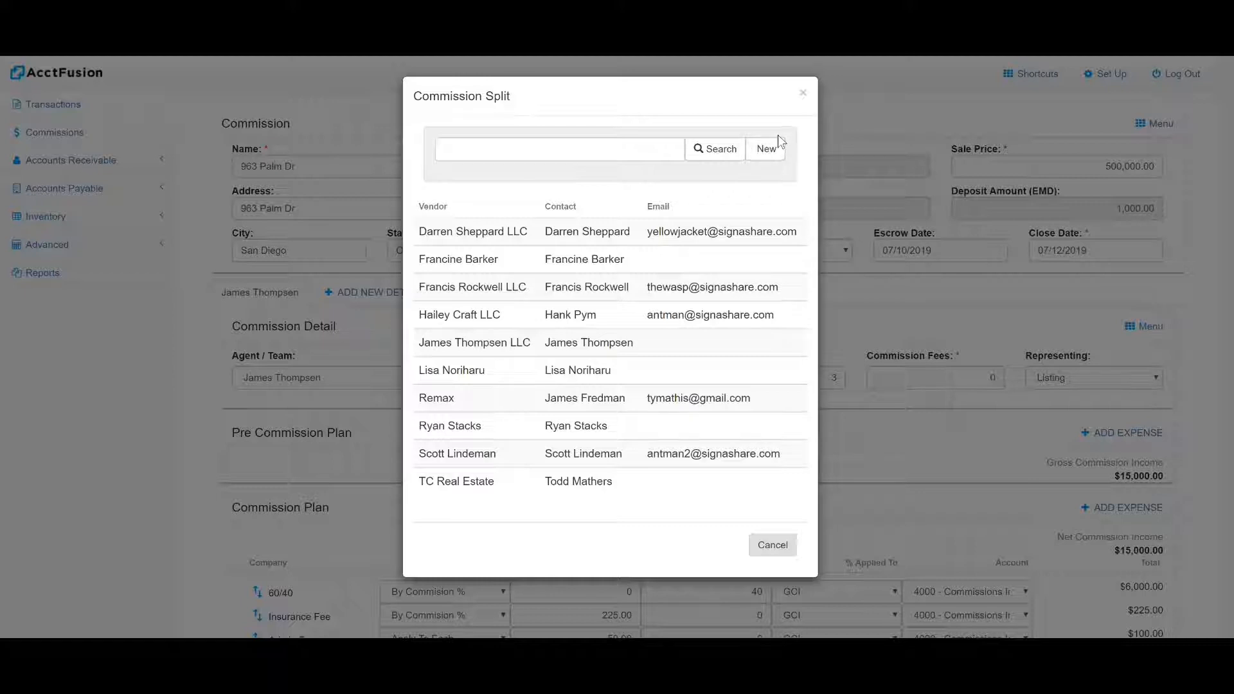
Add Remax as a Pre Commission Plan expense with the description "listing referral" and a fee amount of 300
left_click(439, 404)
scroll(443, 405, "down", 1)
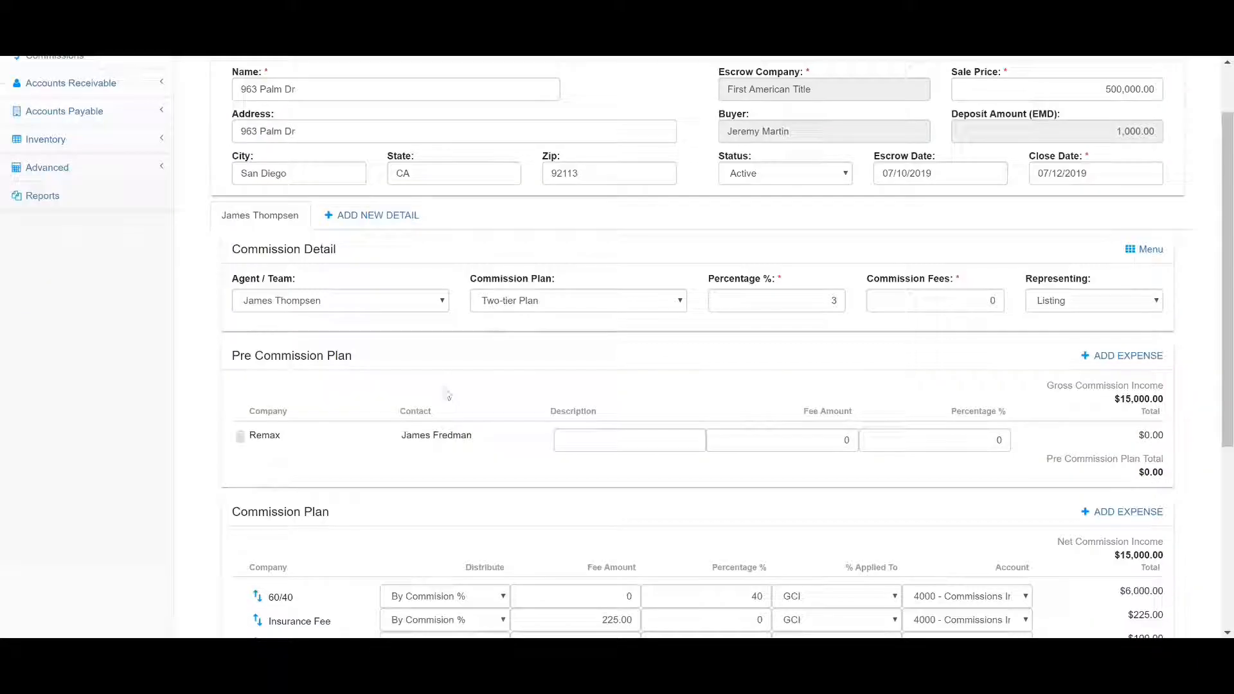
left_click(671, 439)
type("listing referral")
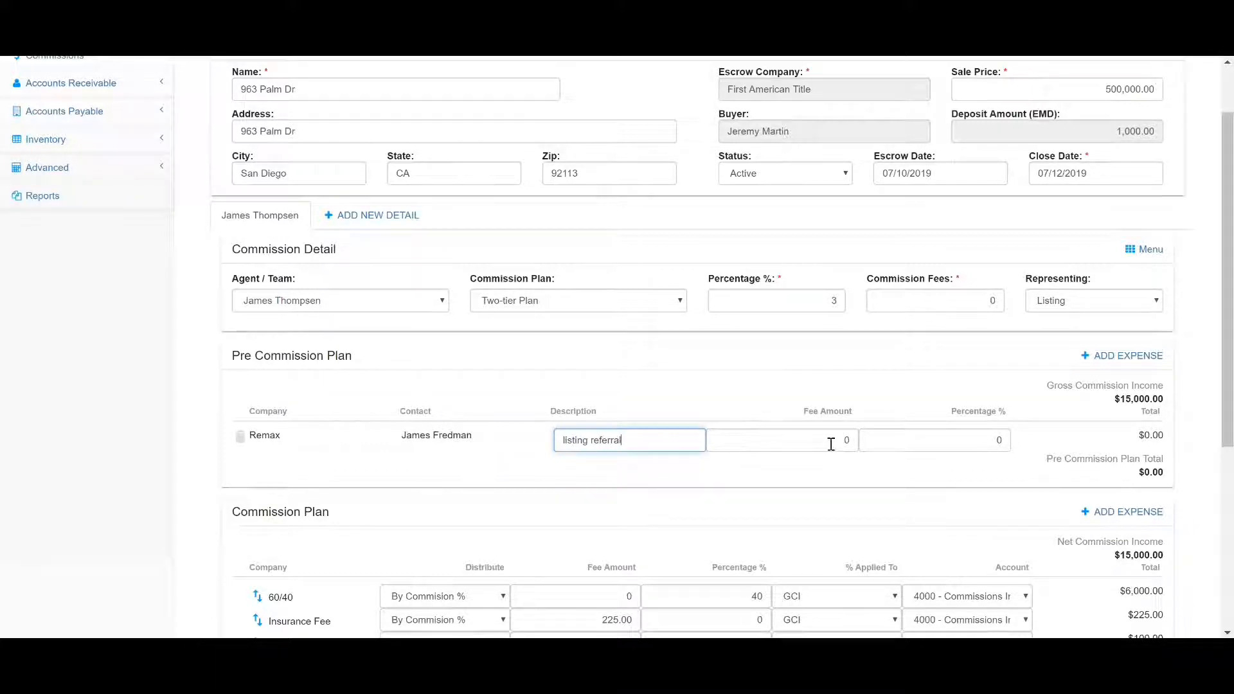
left_click(831, 444)
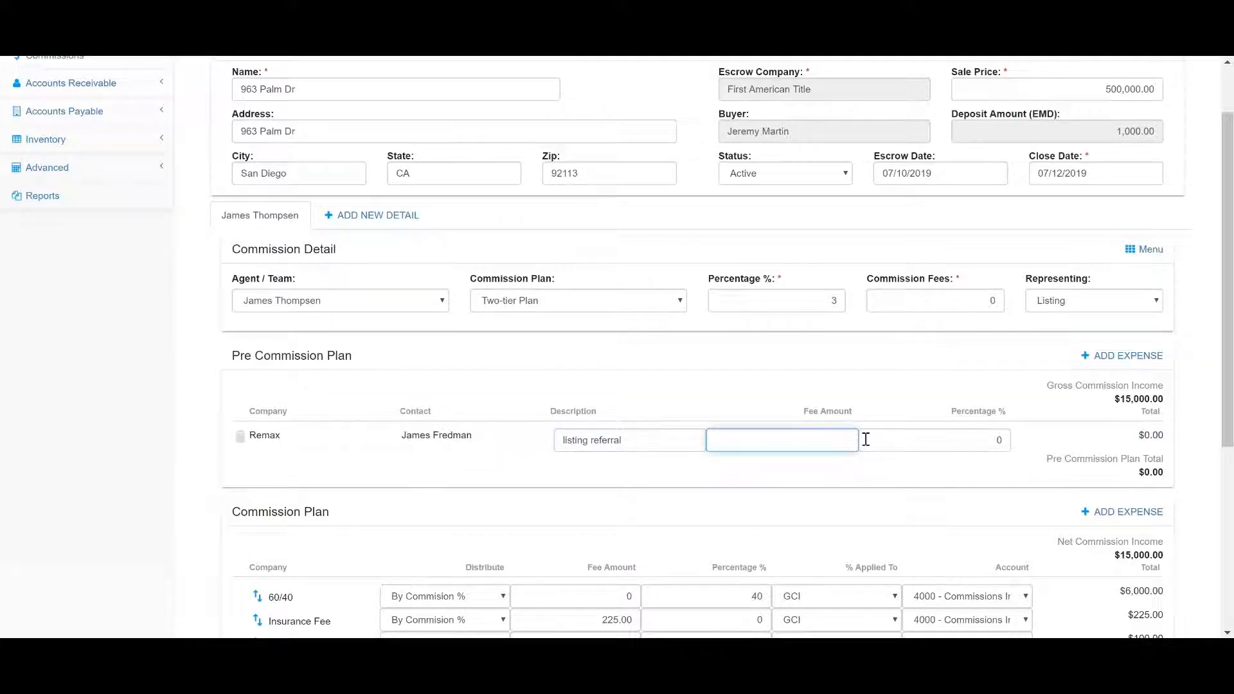
type("300")
left_click(822, 476)
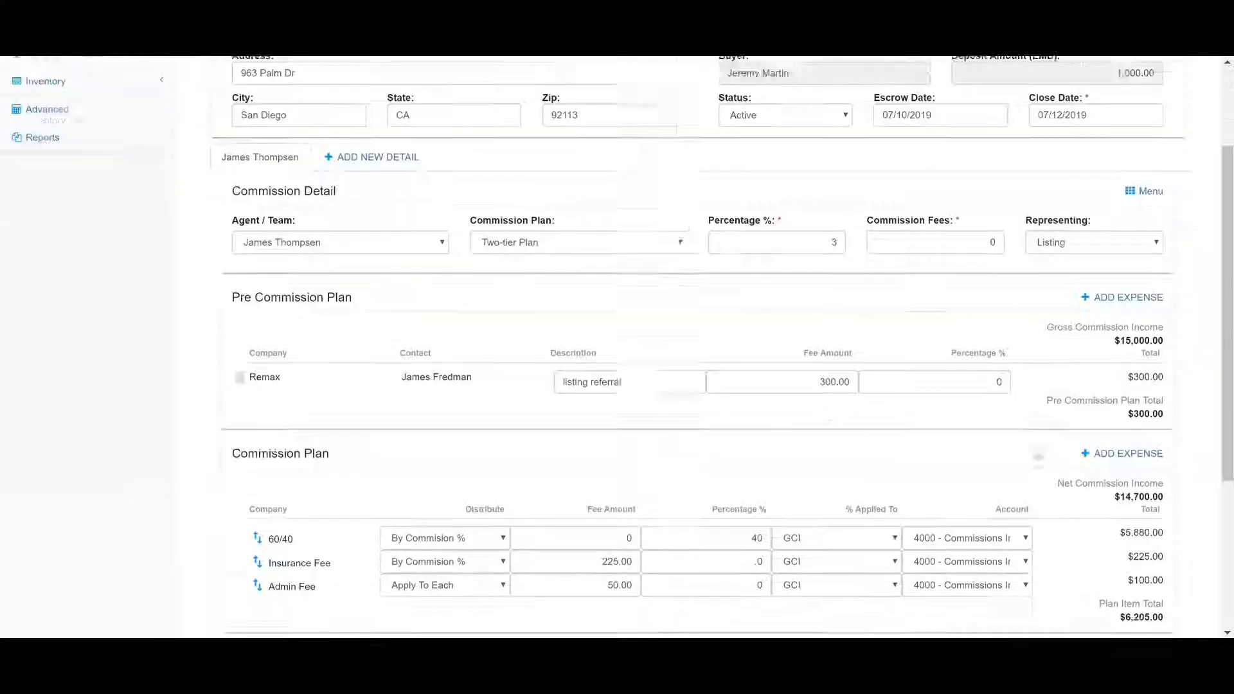
Add TC Real Estate as an expense vendor in the Pre Agent Commission Split
scroll(822, 476, "down", 1)
scroll(1135, 401, "down", 1)
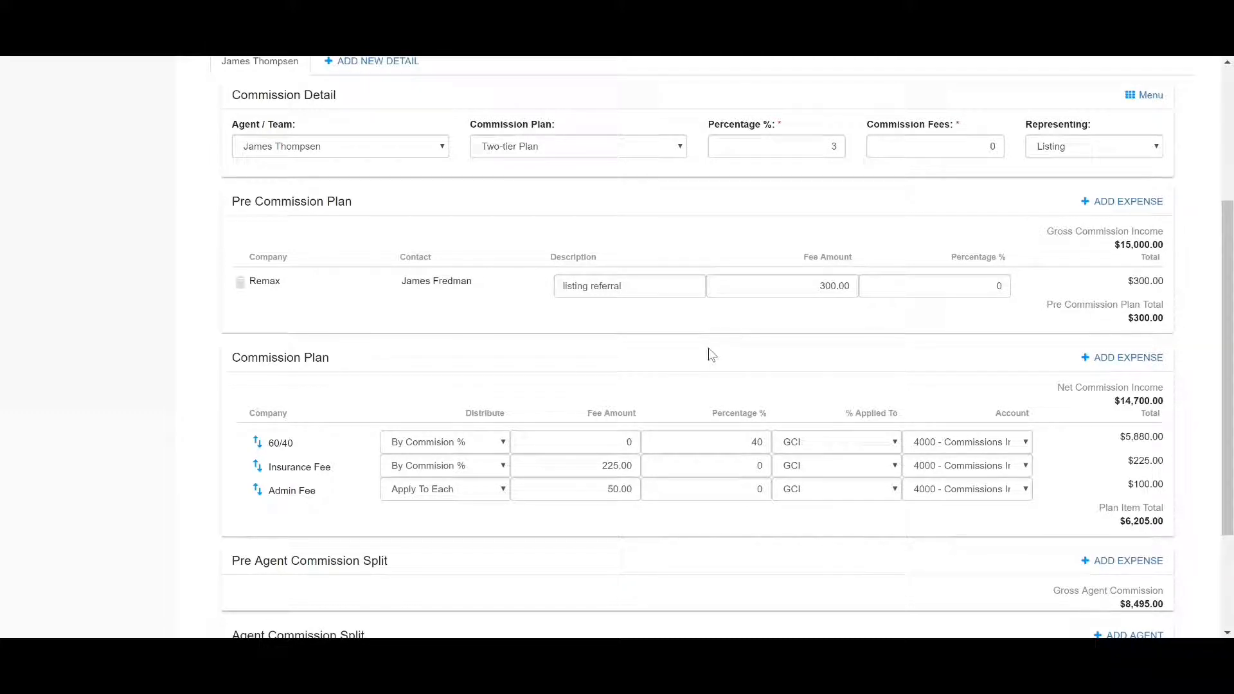
scroll(711, 355, "down", 2)
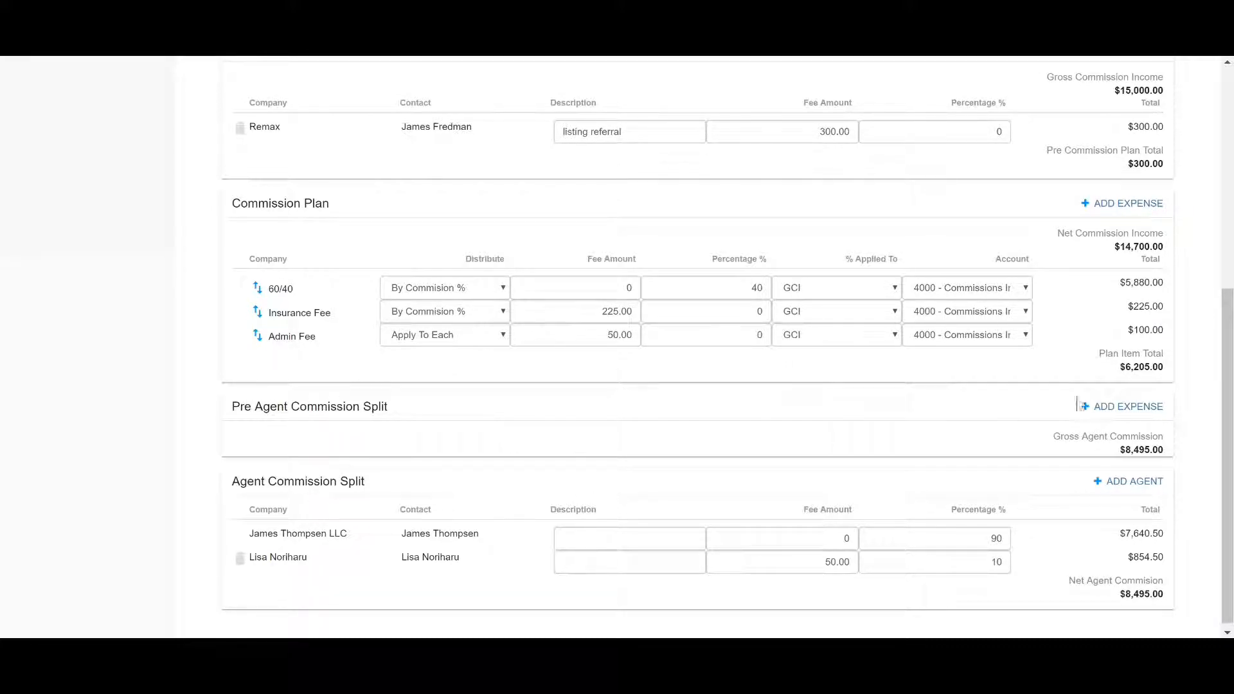
left_click(1122, 407)
left_click(474, 481)
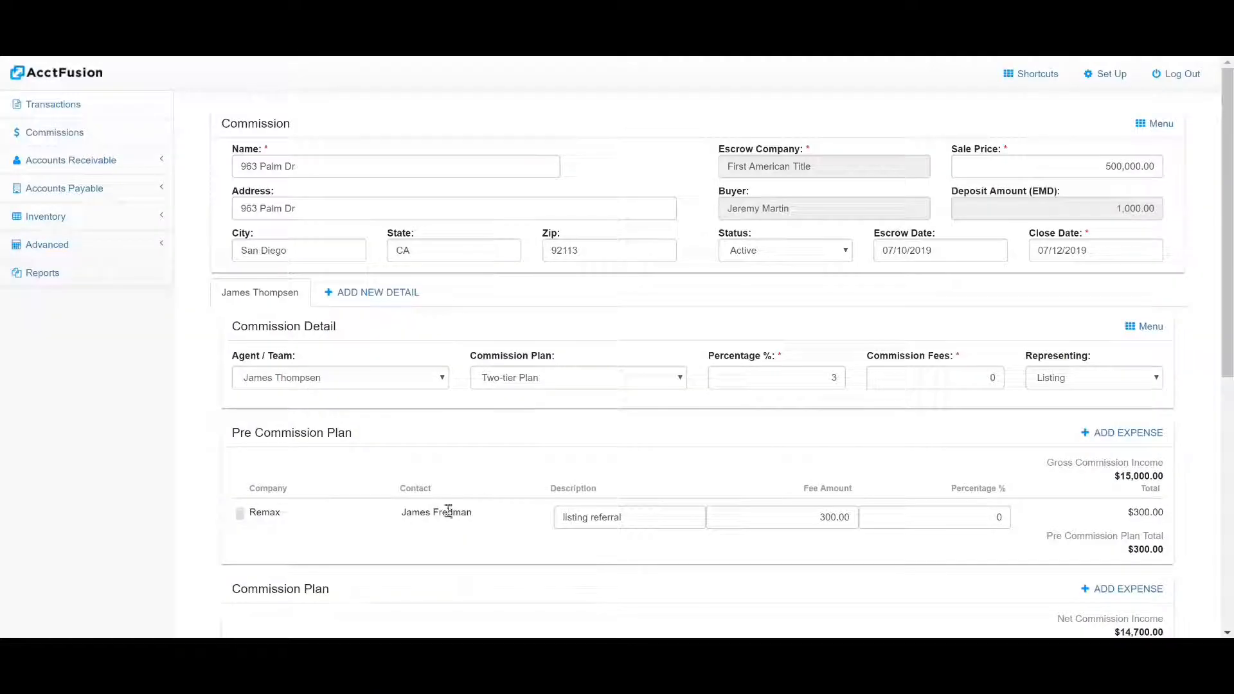
scroll(449, 510, "down", 7)
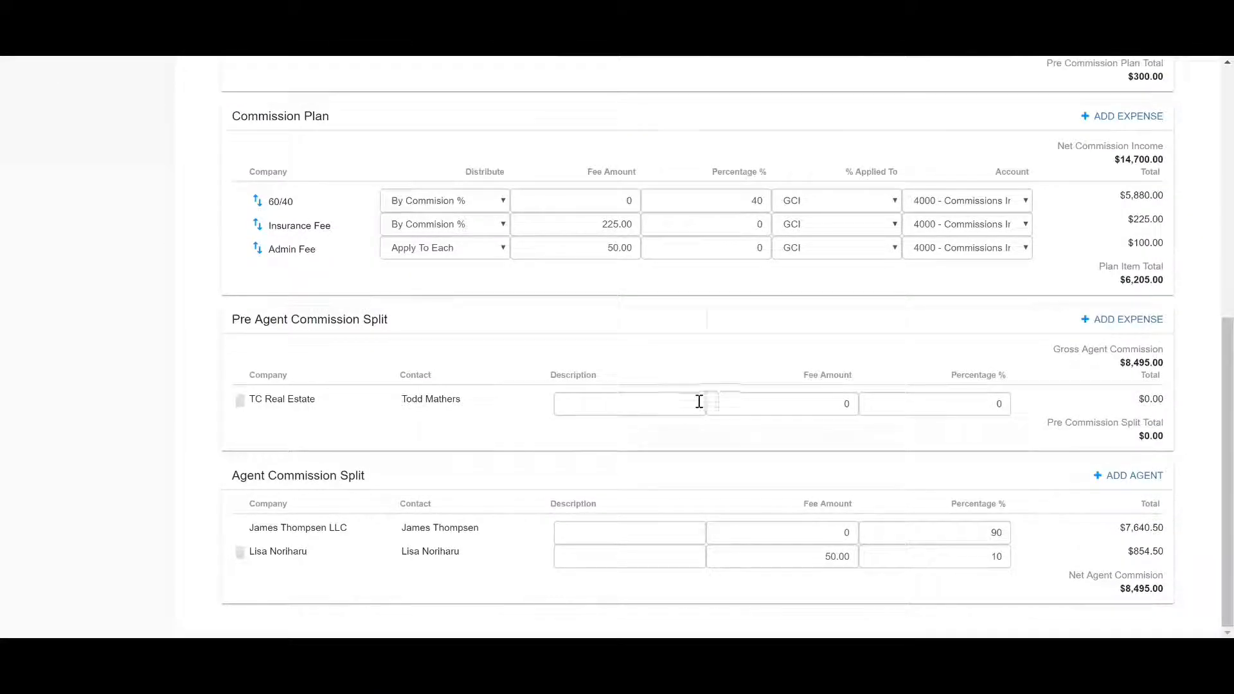
Describe the TC Real Estate expense as "TC fee" and set its fee amount to 250
left_click(669, 403)
type("TC fee")
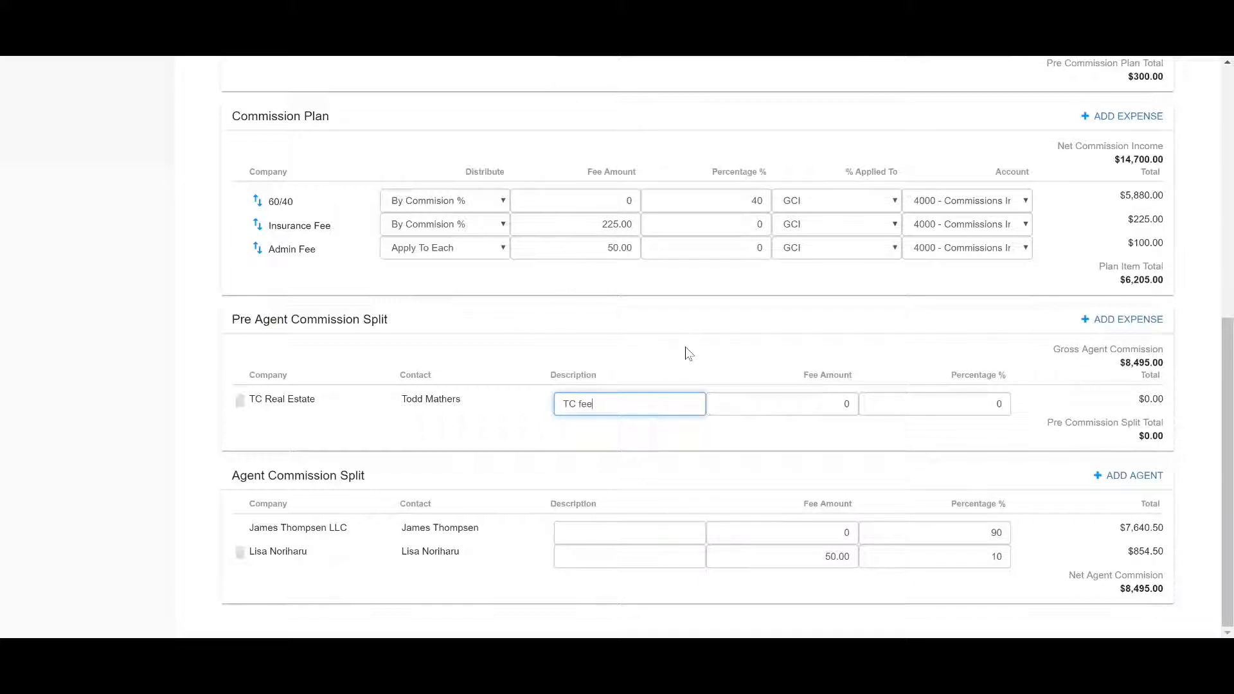
left_click(845, 403)
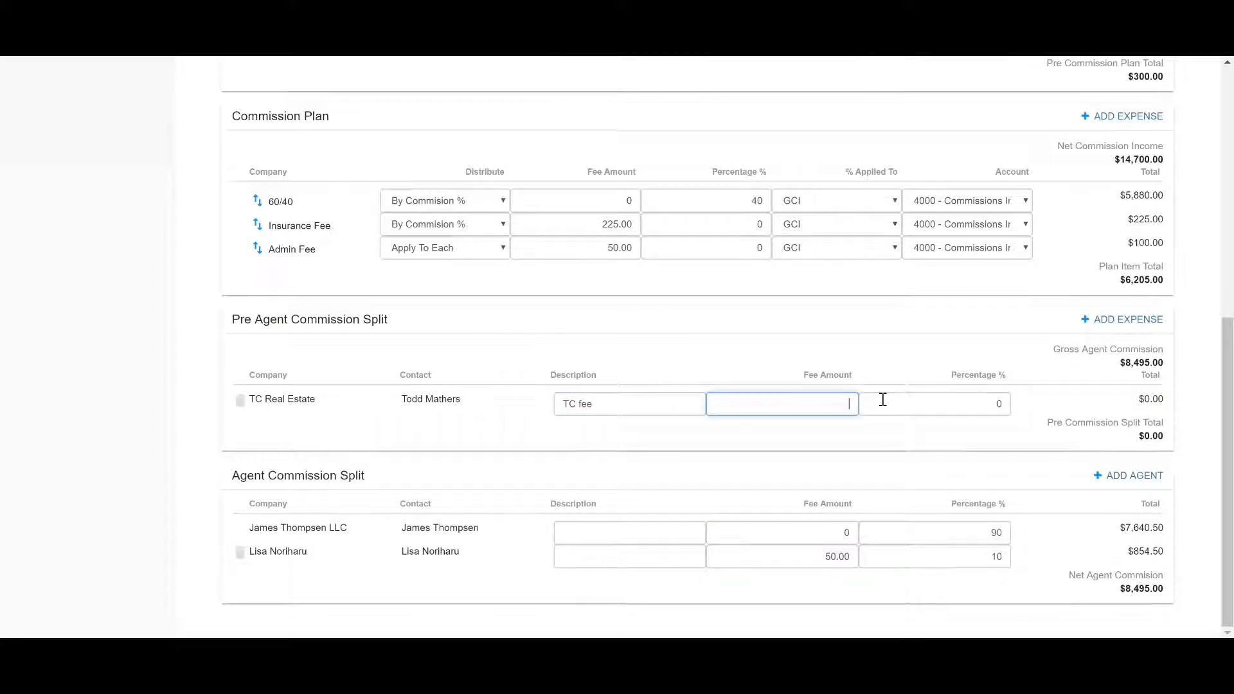
type("250")
left_click(780, 329)
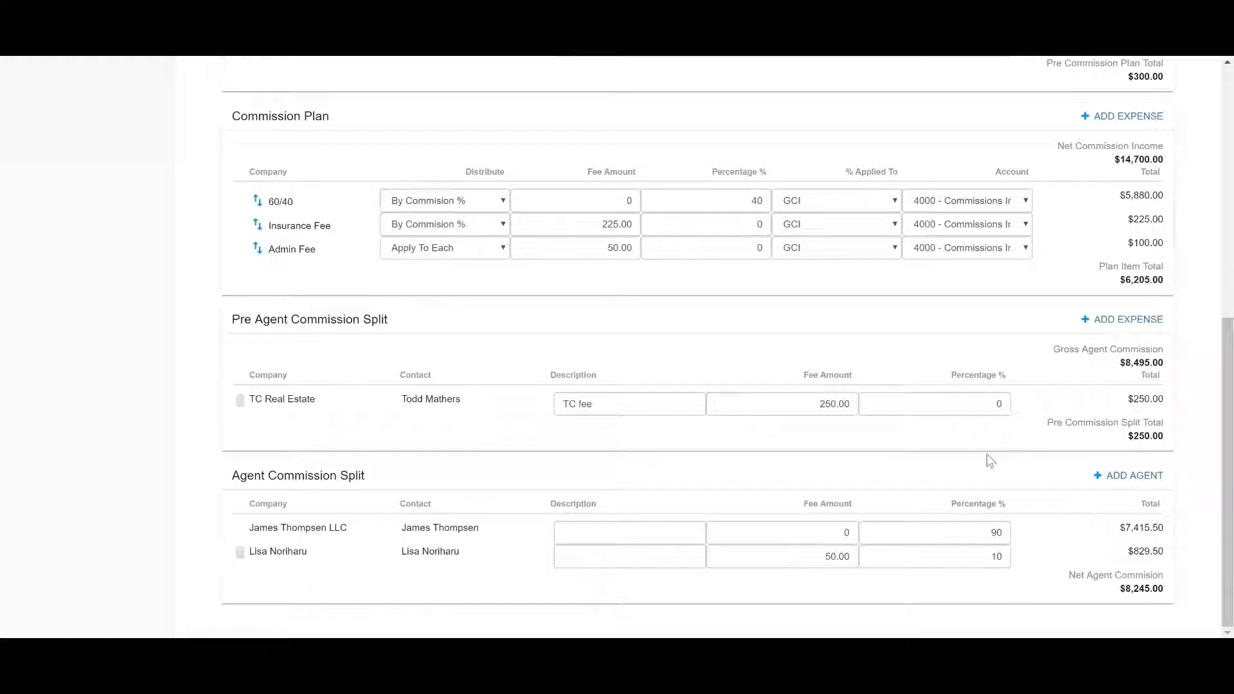
scroll(986, 453, "up", 3)
scroll(951, 461, "up", 2)
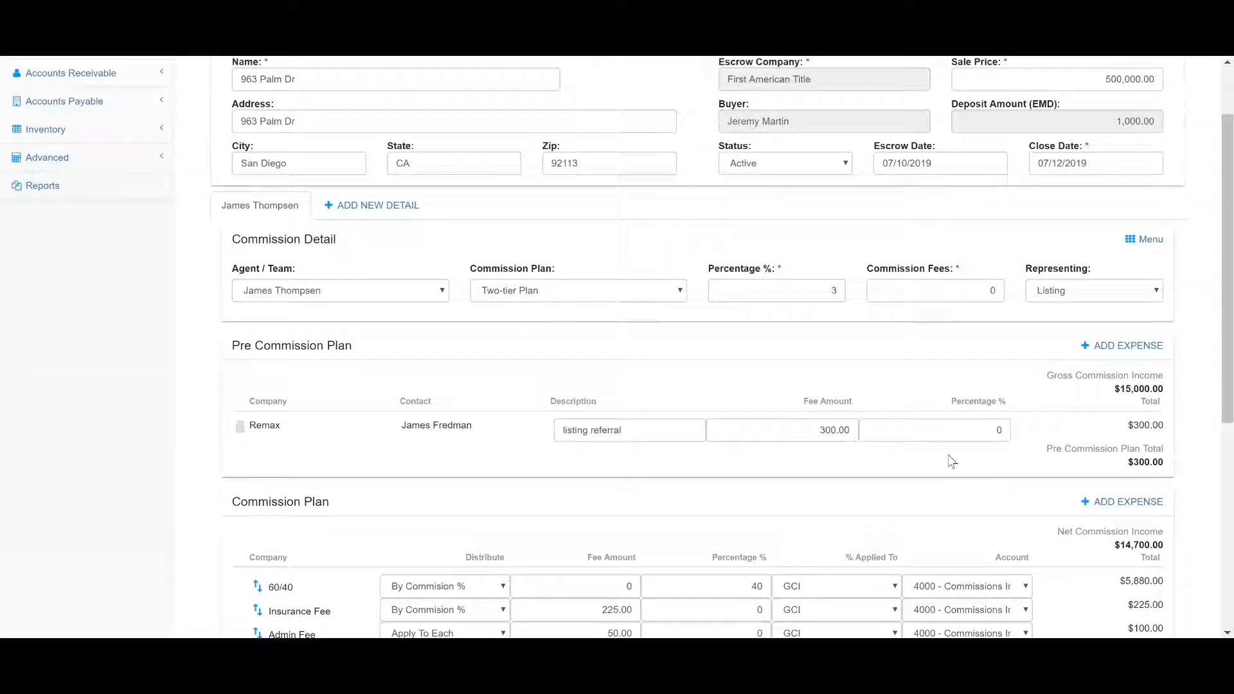
scroll(590, 343, "up", 1)
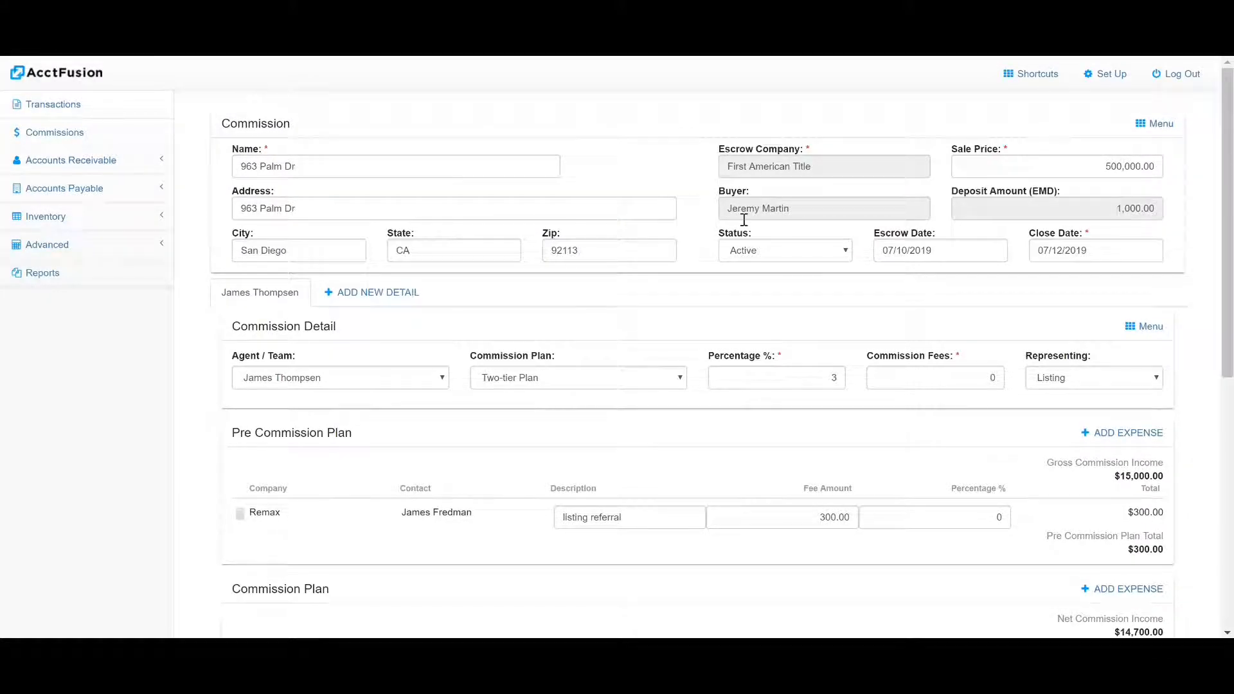
left_click(1164, 131)
left_click(1158, 135)
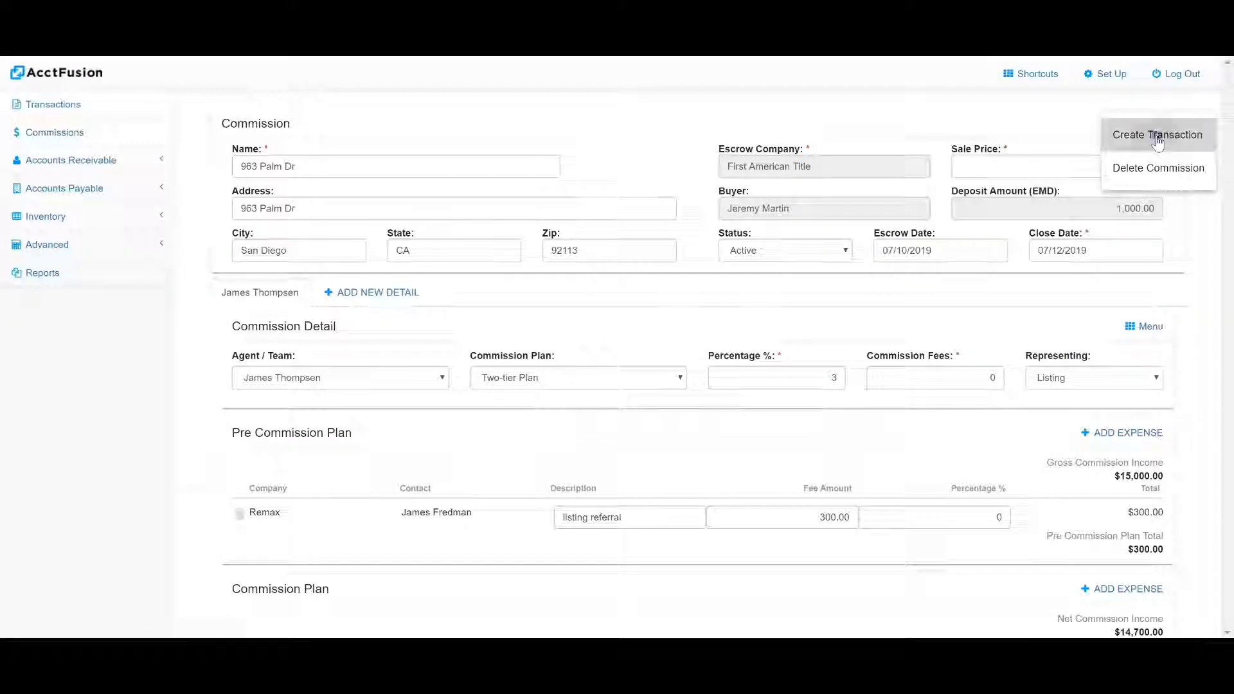